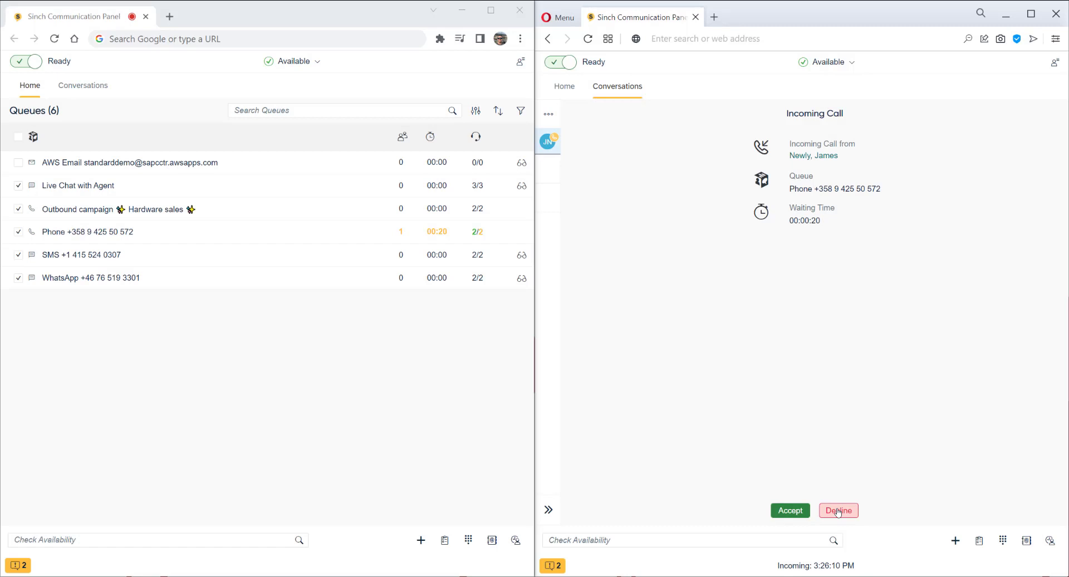
Step: Decline the call on the right panel, answer it on the left, and start recording
click(838, 510)
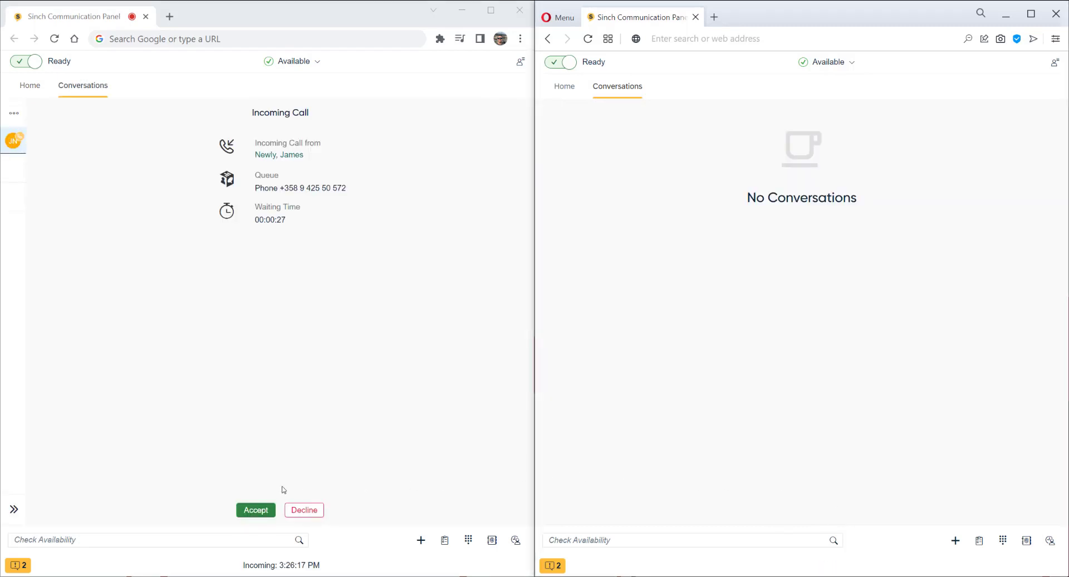
click(256, 510)
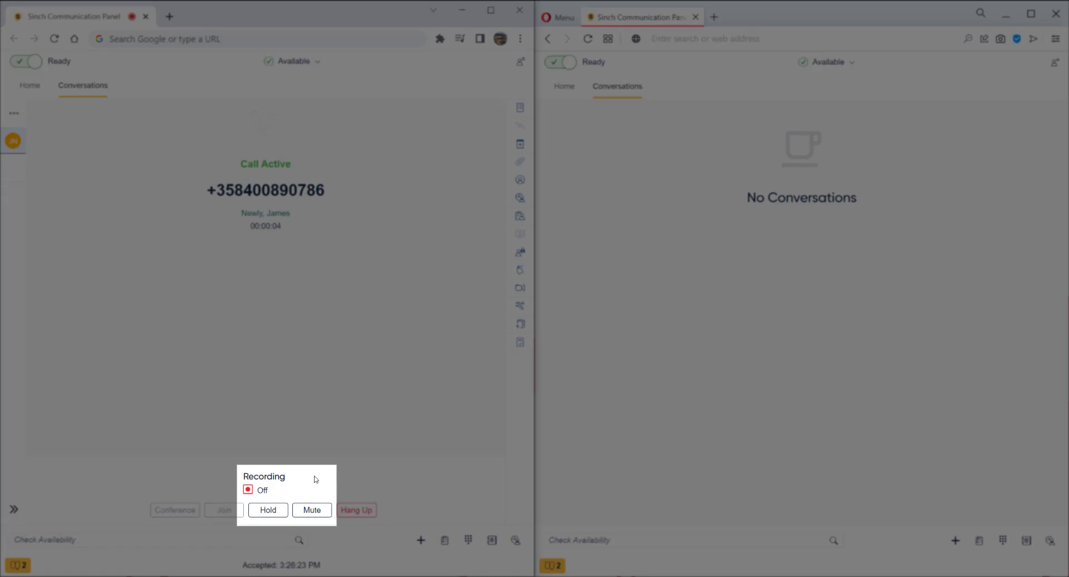
click(249, 490)
Step: Put the call on hold and resume it, then mute and unmute the microphone
click(276, 513)
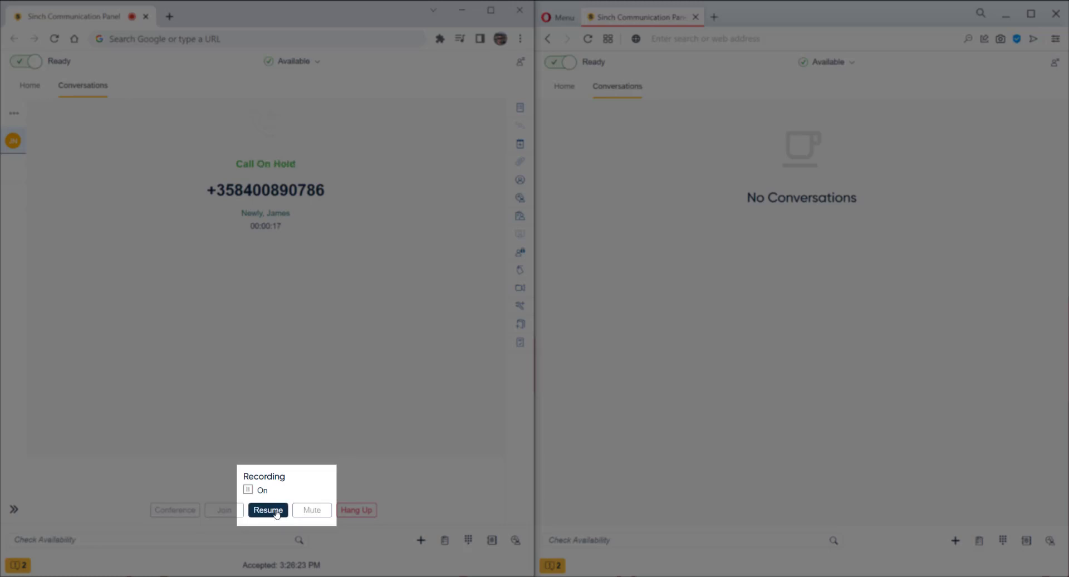
click(277, 513)
click(301, 512)
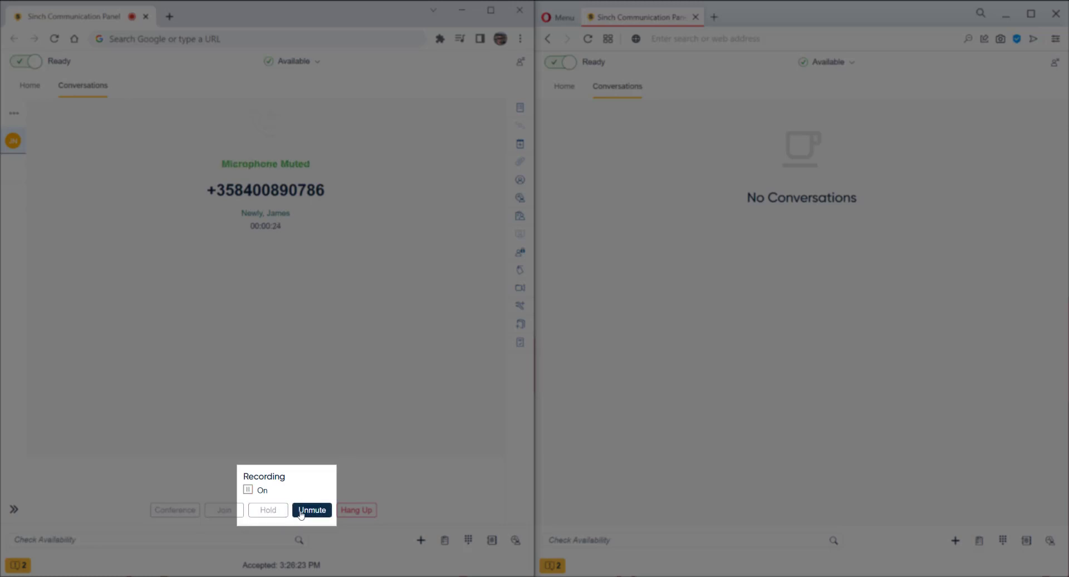
click(301, 512)
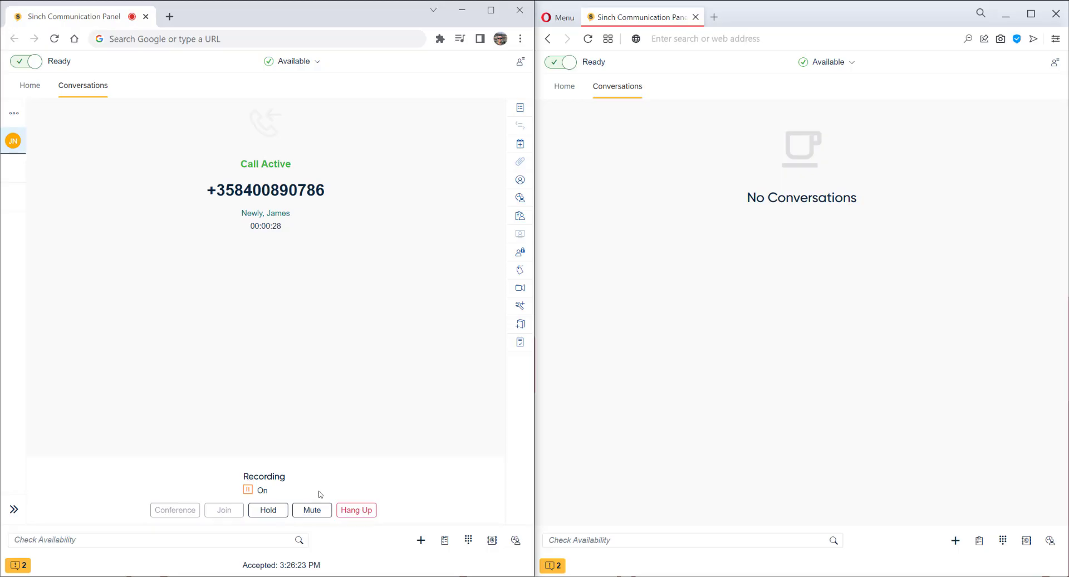
Step: In the call script, tag Sales and Interested, rate the contact's mood Happy, and save
click(520, 108)
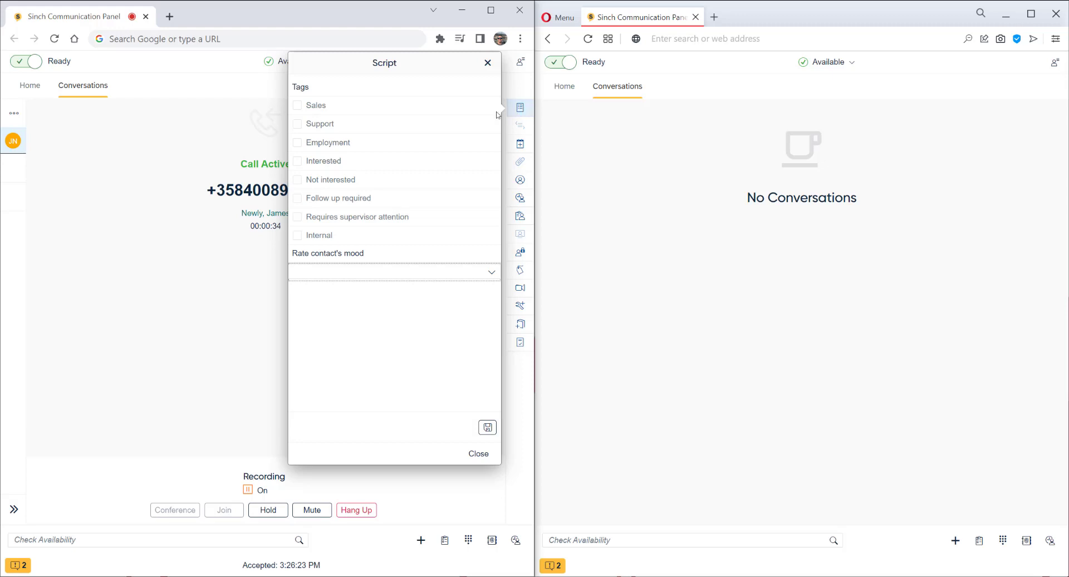
click(298, 106)
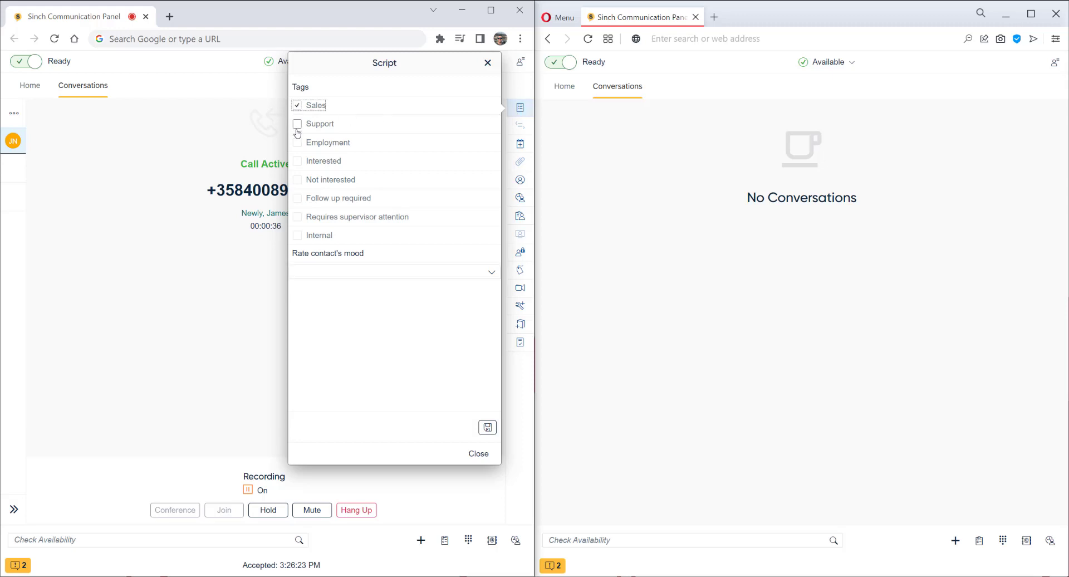
click(297, 162)
click(427, 273)
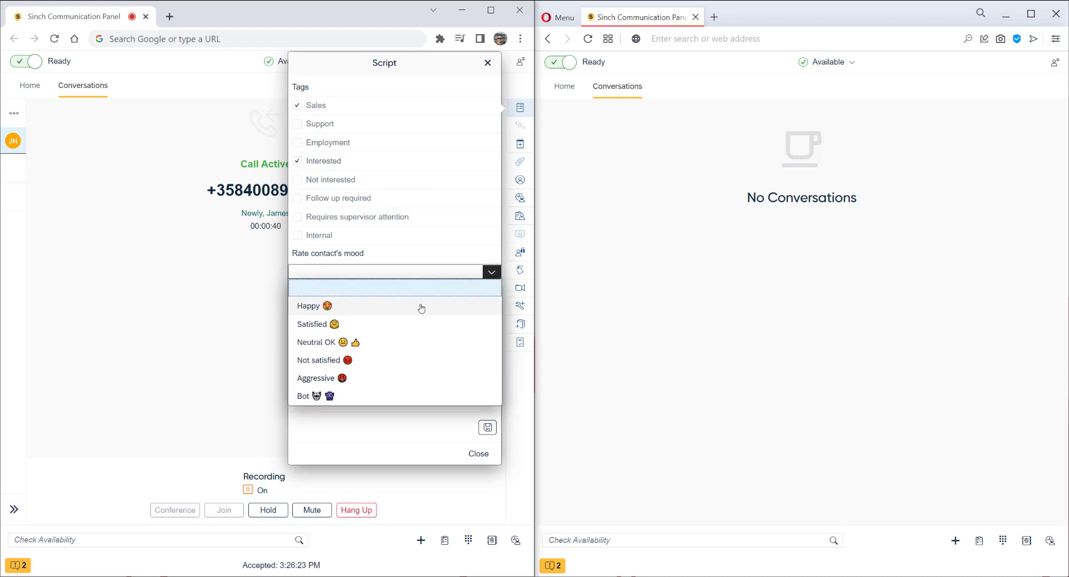
click(421, 308)
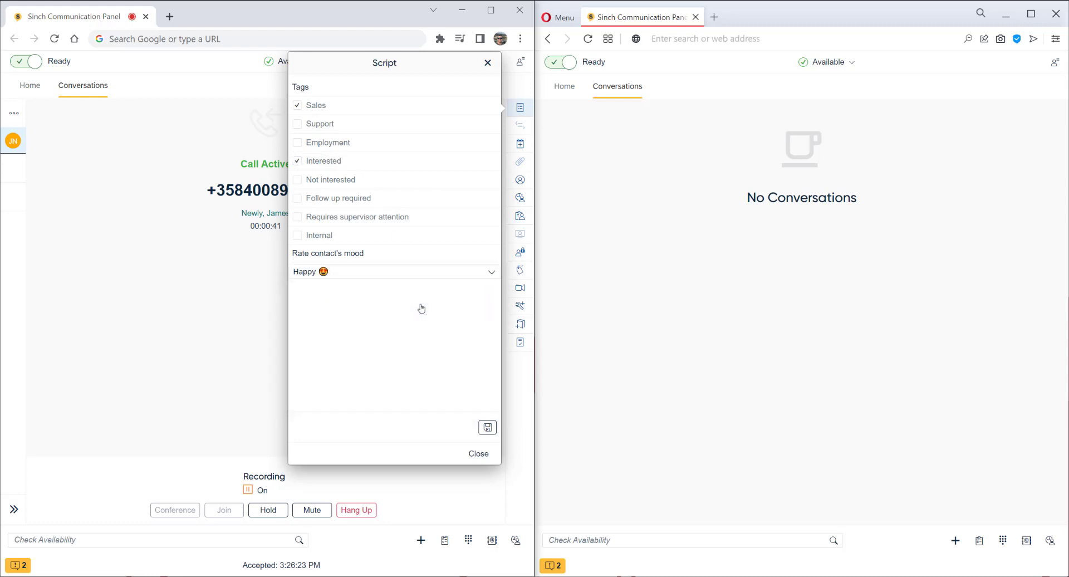
click(486, 429)
click(478, 453)
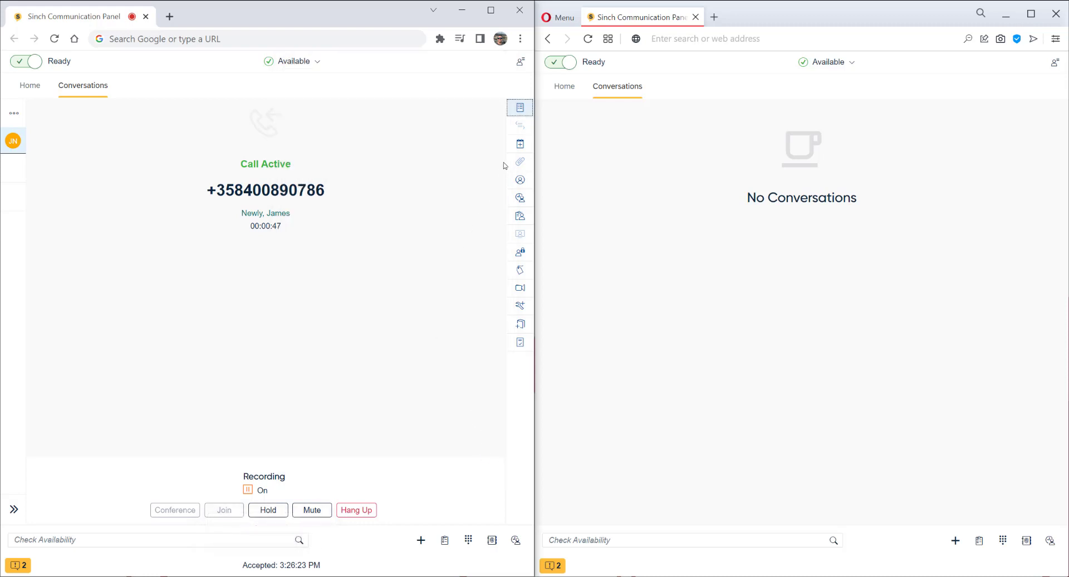
Step: Add and save the internal note 'Customer called to place another order' on the call
click(515, 147)
click(449, 139)
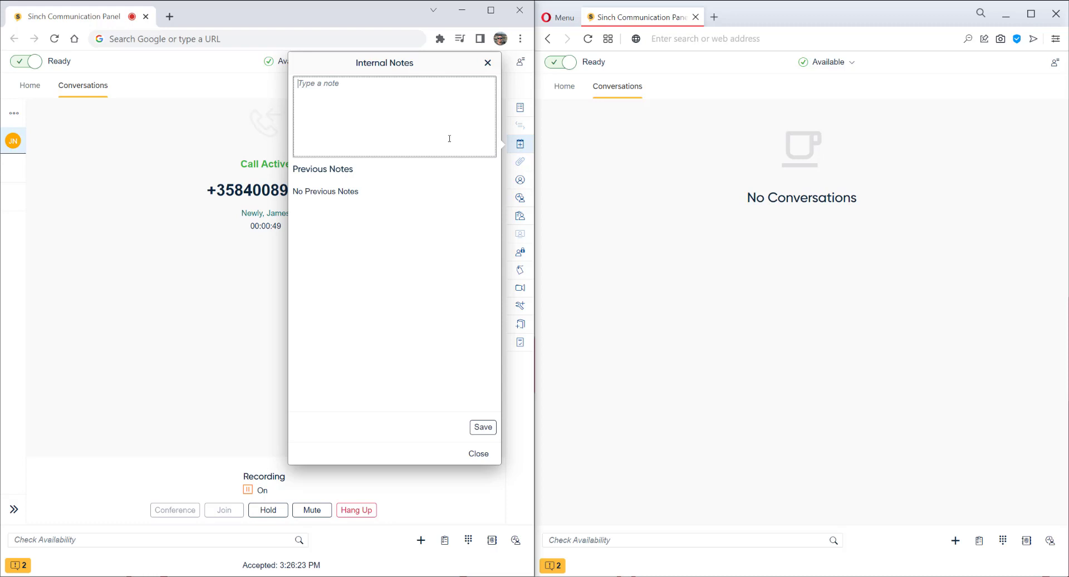
text(Customer called to place another order)
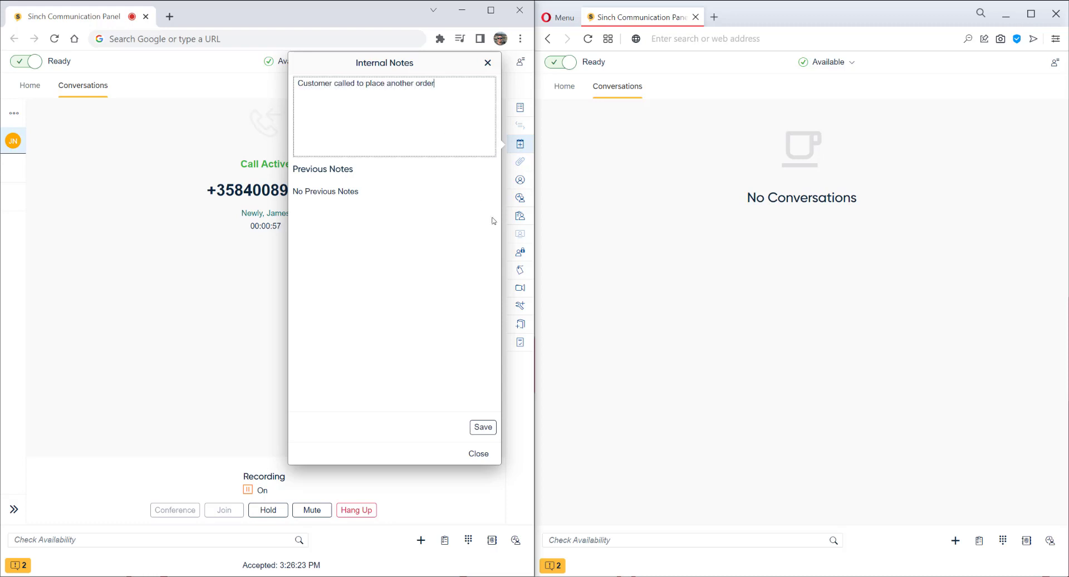
click(482, 427)
click(486, 455)
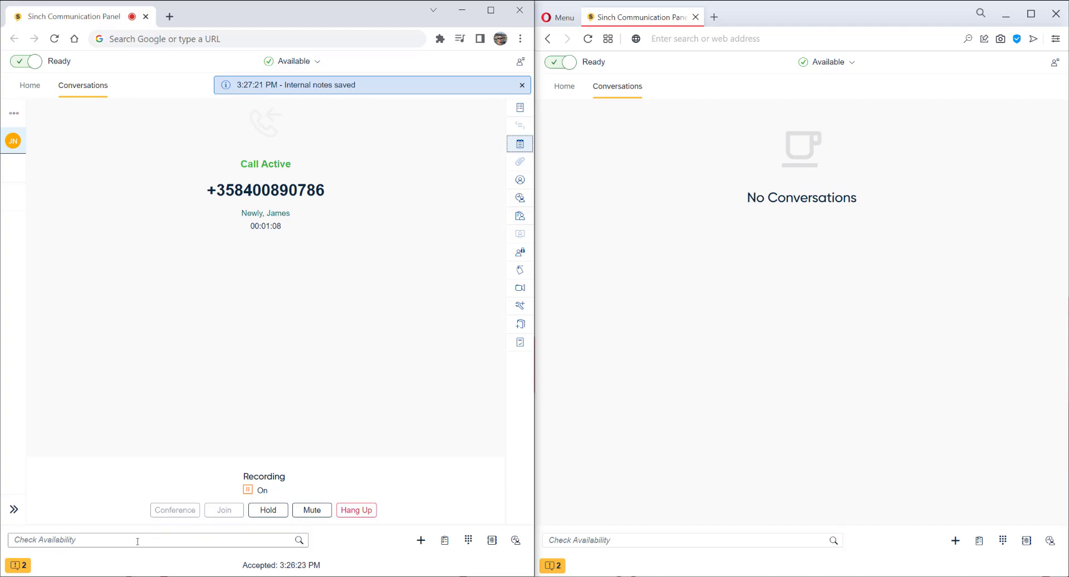
Step: Search transfer destinations for the Phone queue, then dismiss the list without transferring
text(ph)
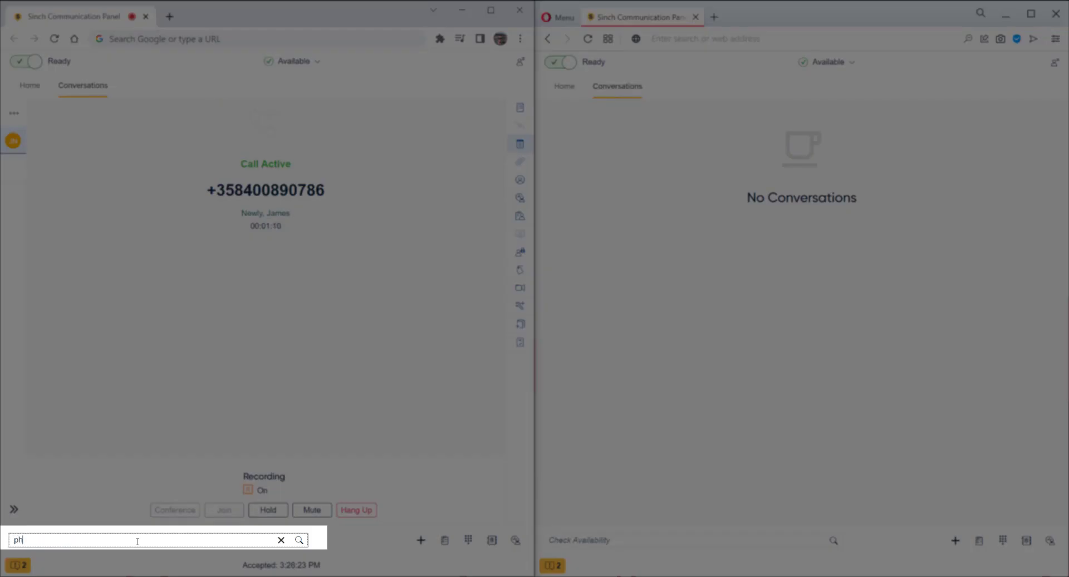
text(one +358)
key(Return)
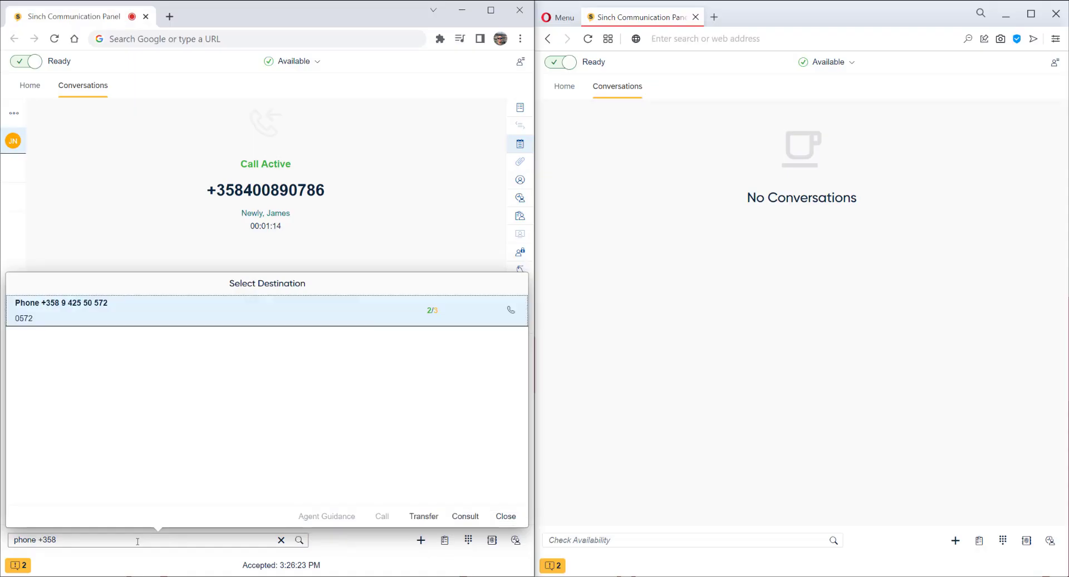
click(423, 324)
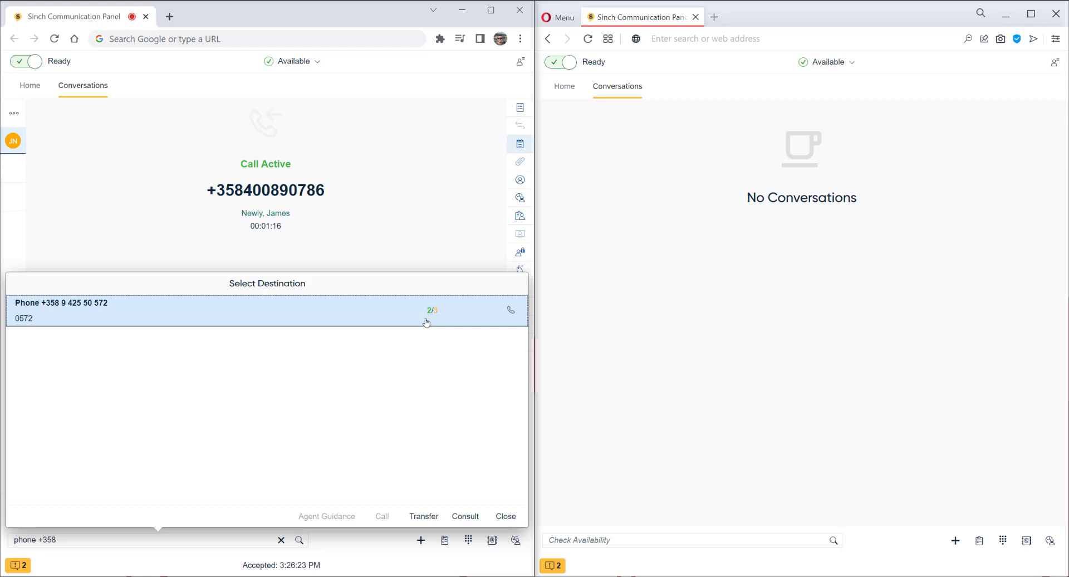
click(502, 517)
Step: Find the colleague by name in the directory and transfer the call to them
drag(56, 540, 9, 543)
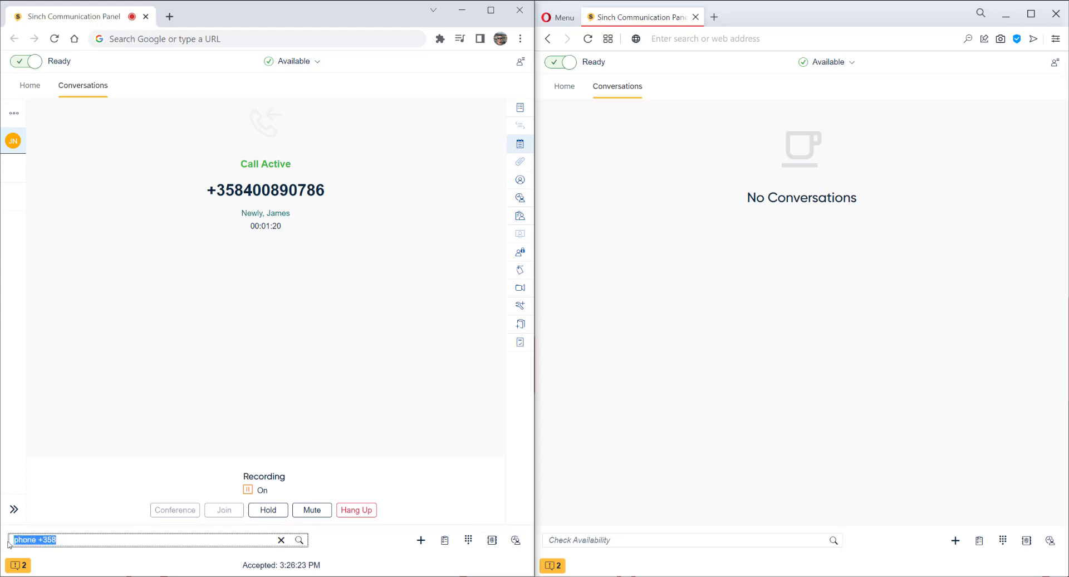
key(Return)
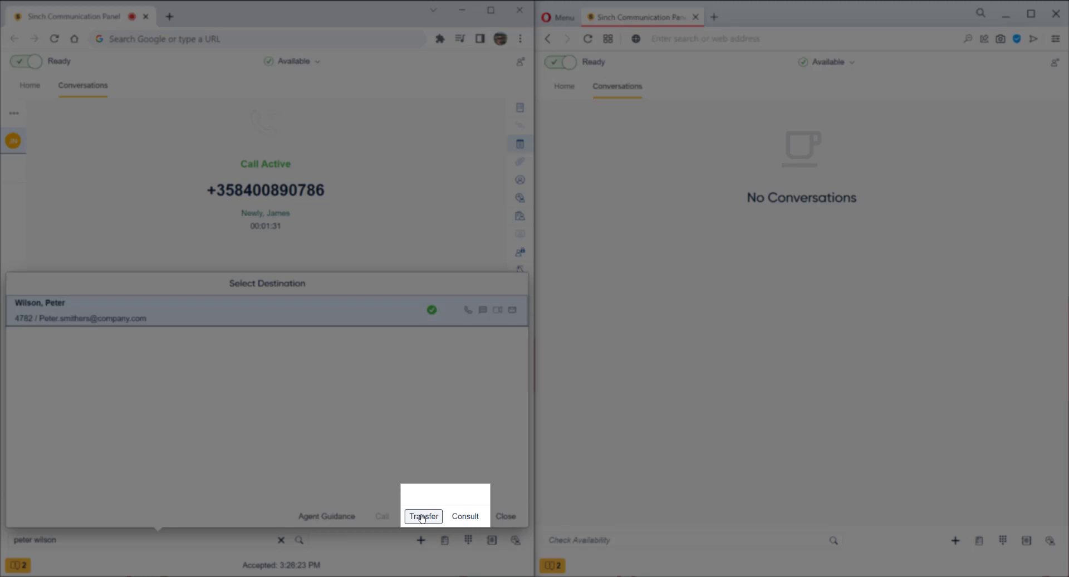
click(424, 516)
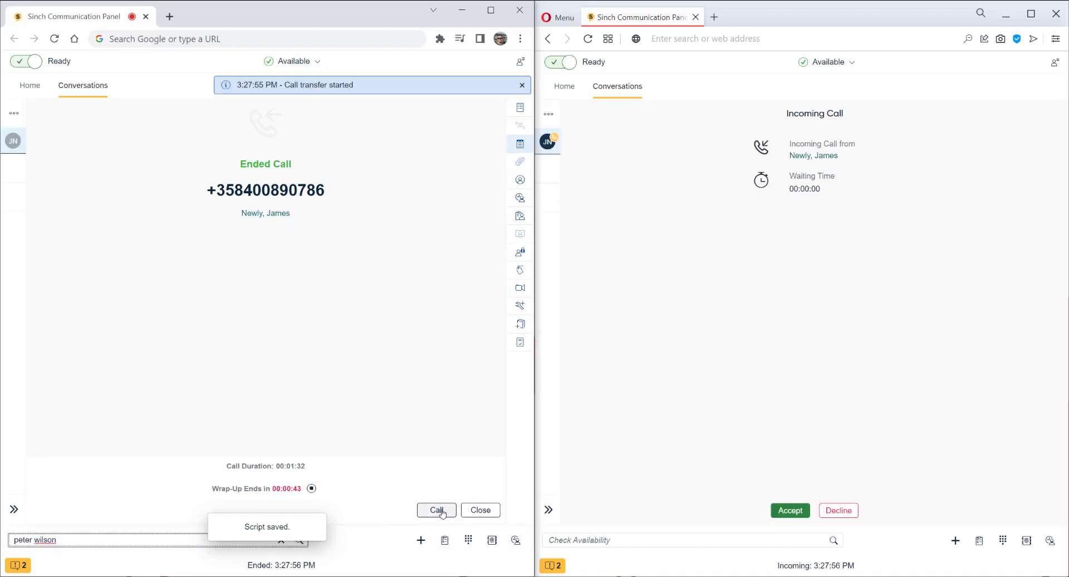
Step: On the right panel, answer the transferred call, review its internal notes, and hang up
click(800, 514)
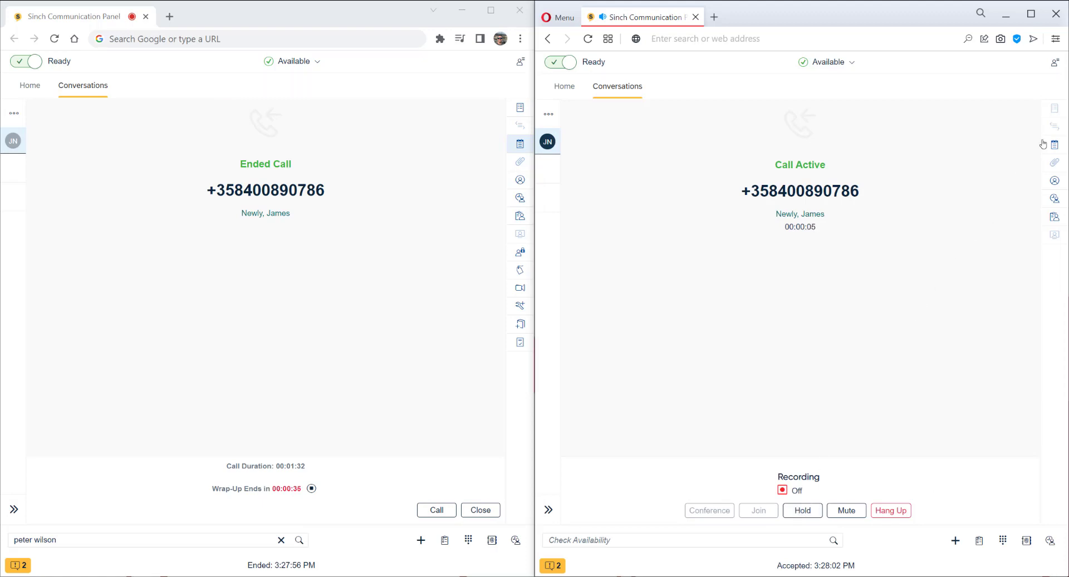
click(1063, 150)
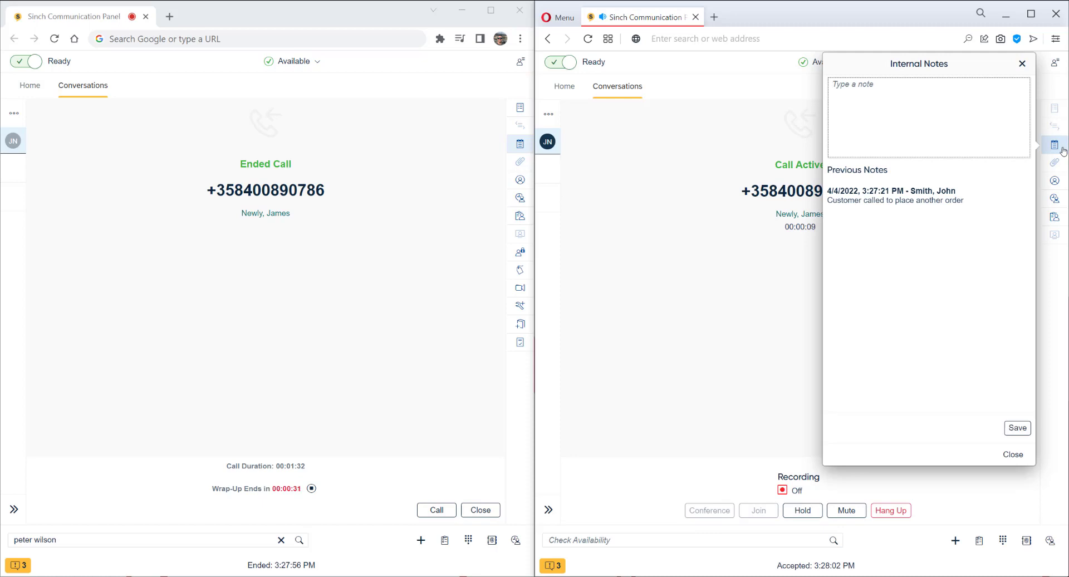
click(1062, 149)
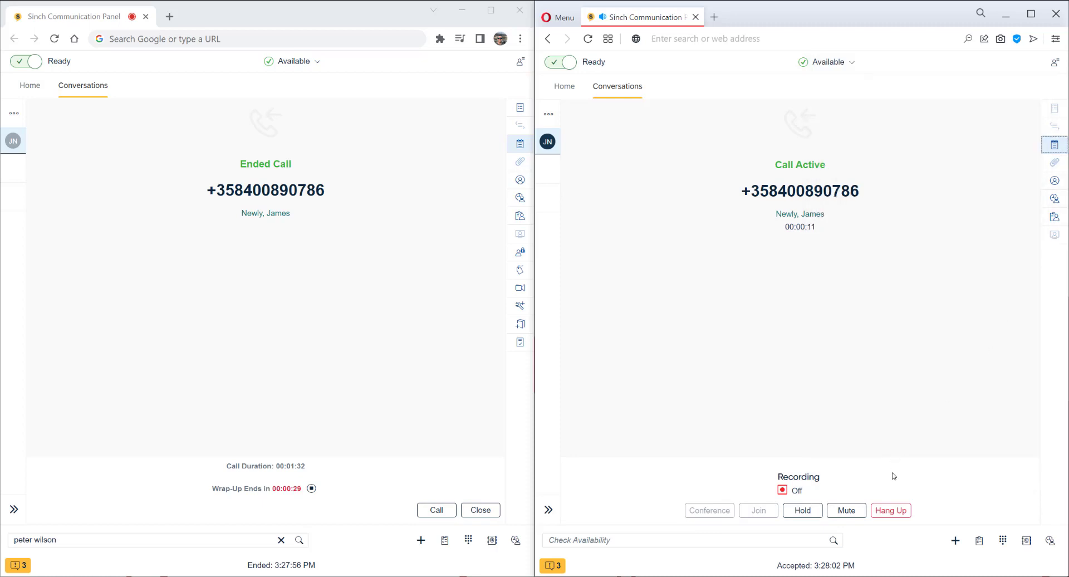
click(891, 511)
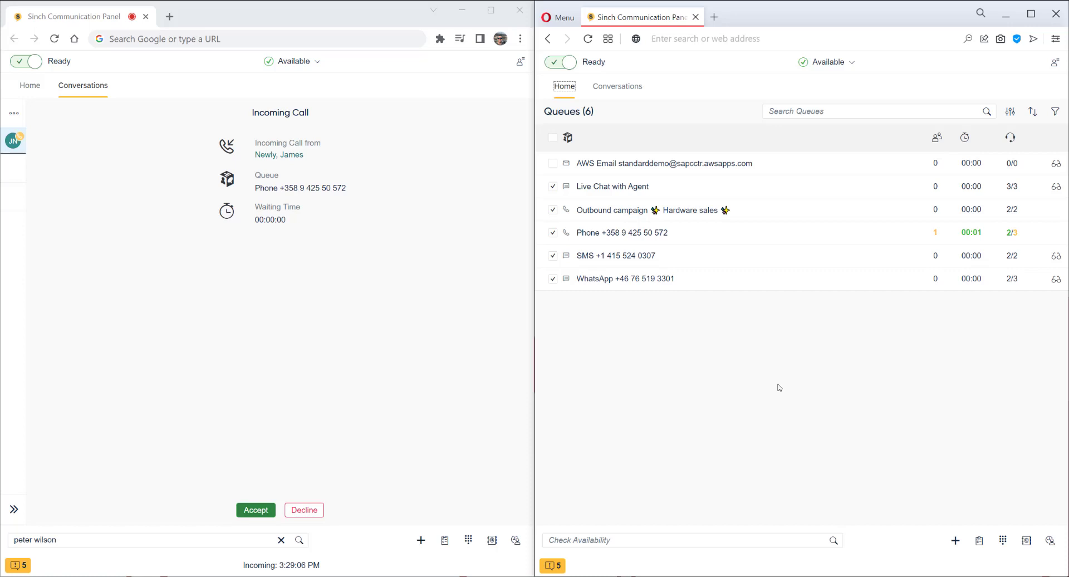
Step: Answer the customer call and start a consultation call to colleague extension 4782
click(258, 510)
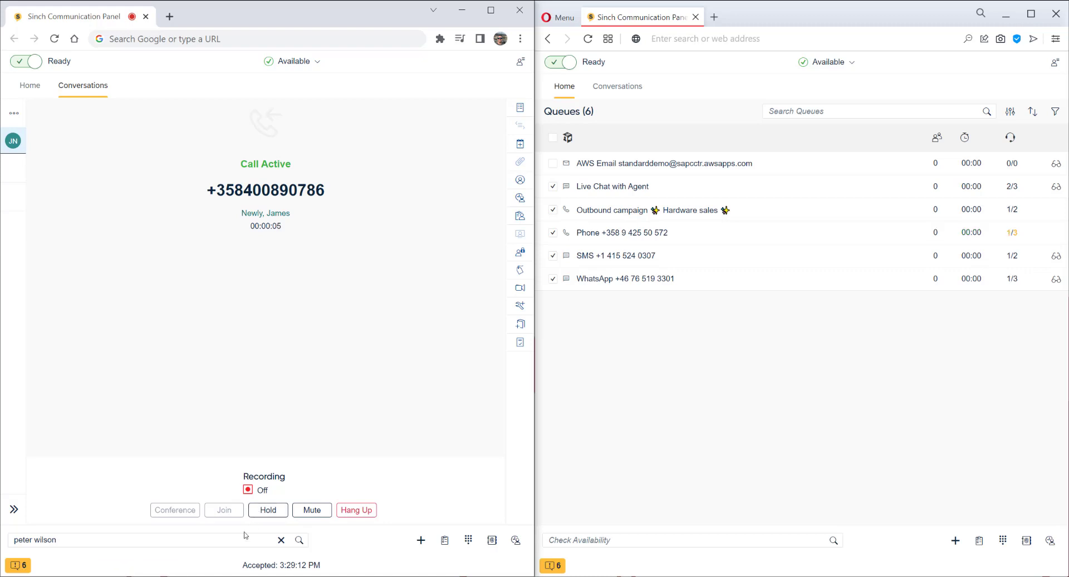
click(106, 545)
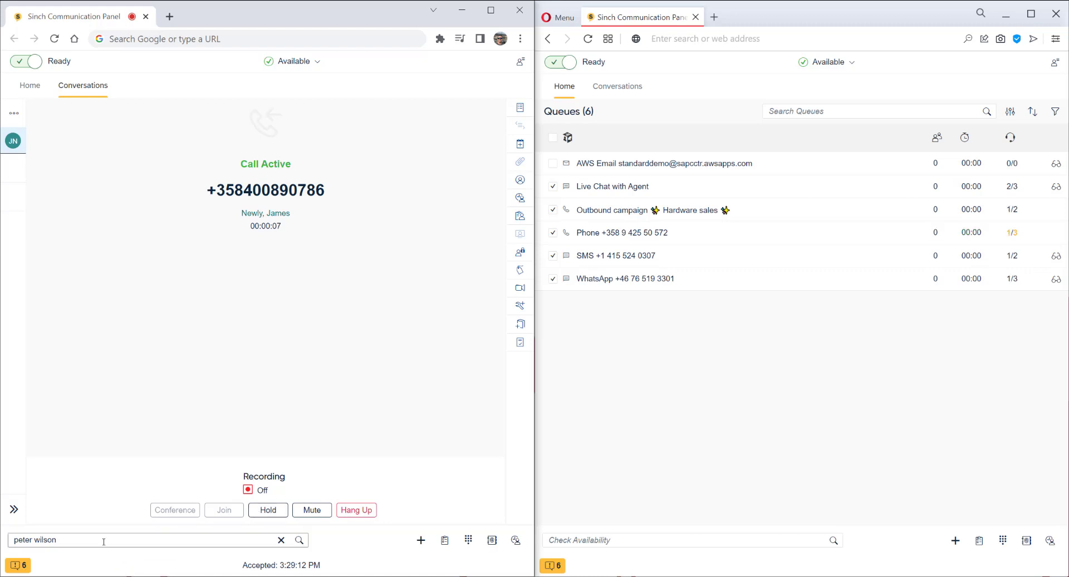
click(300, 540)
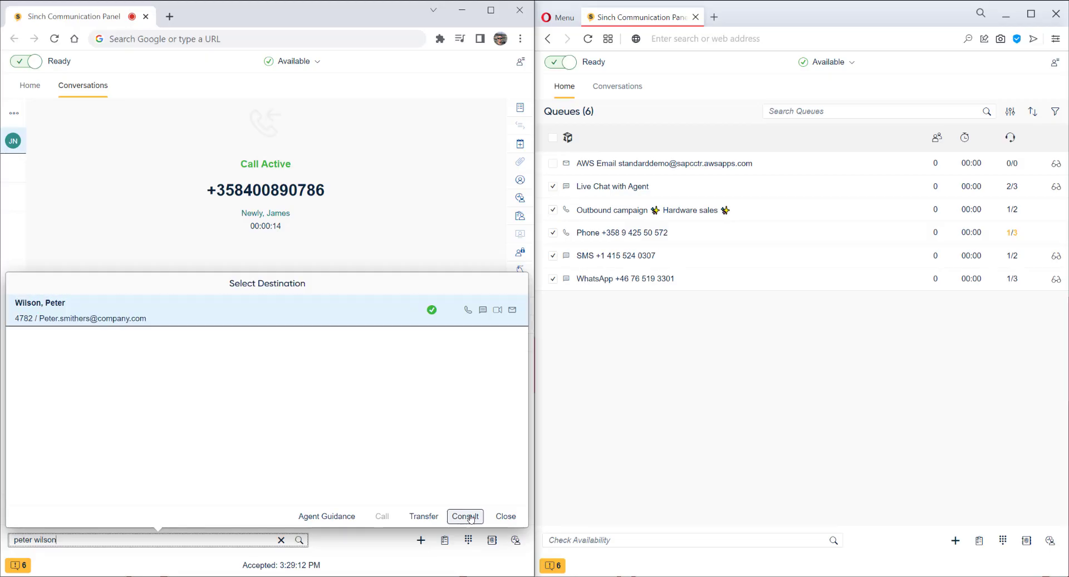
click(470, 516)
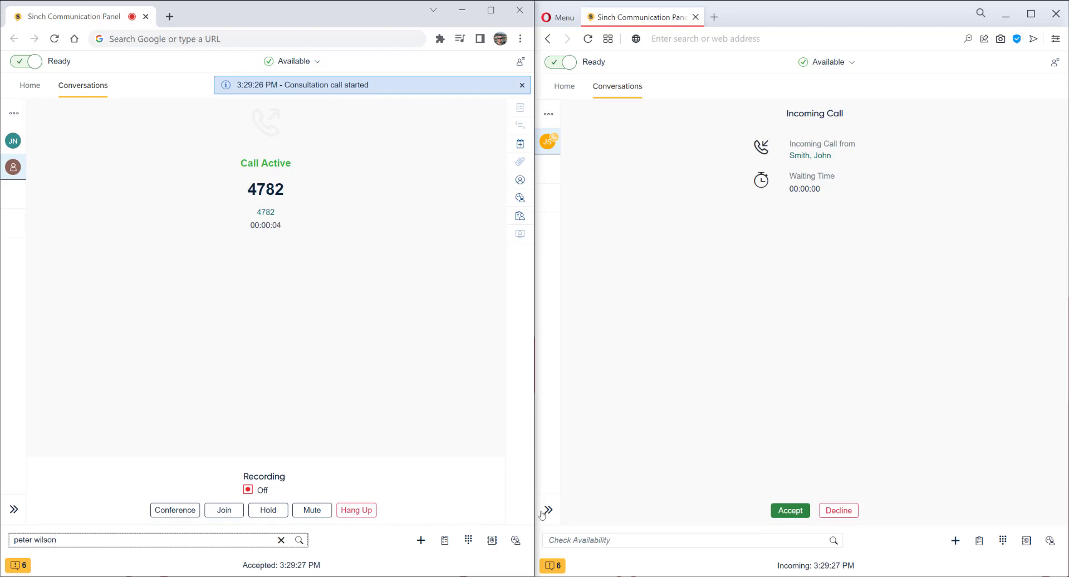
Step: Answer the consultation on the right panel, then view the held customer call and switch back
click(786, 511)
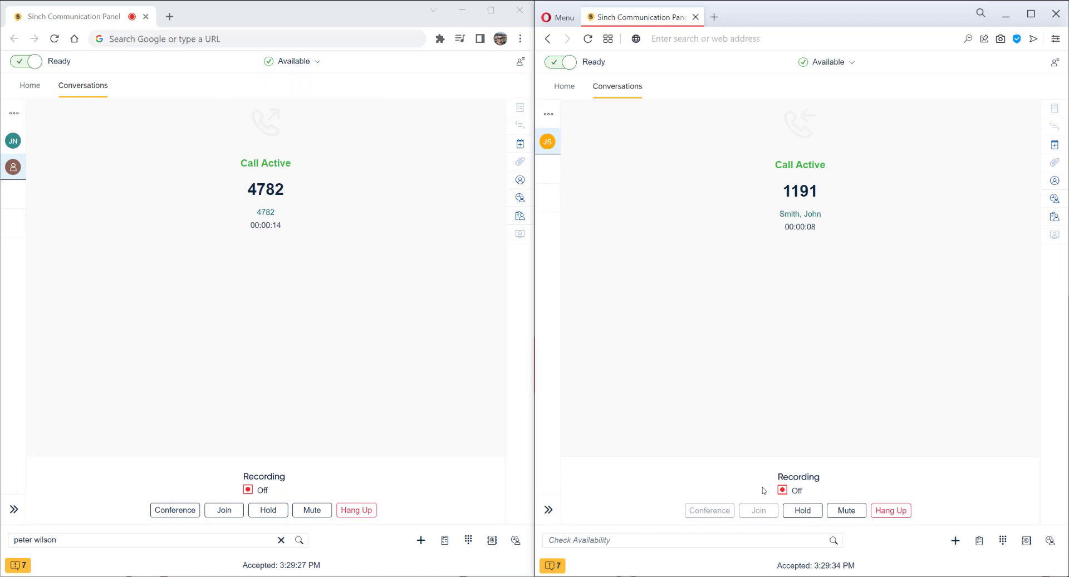
click(12, 142)
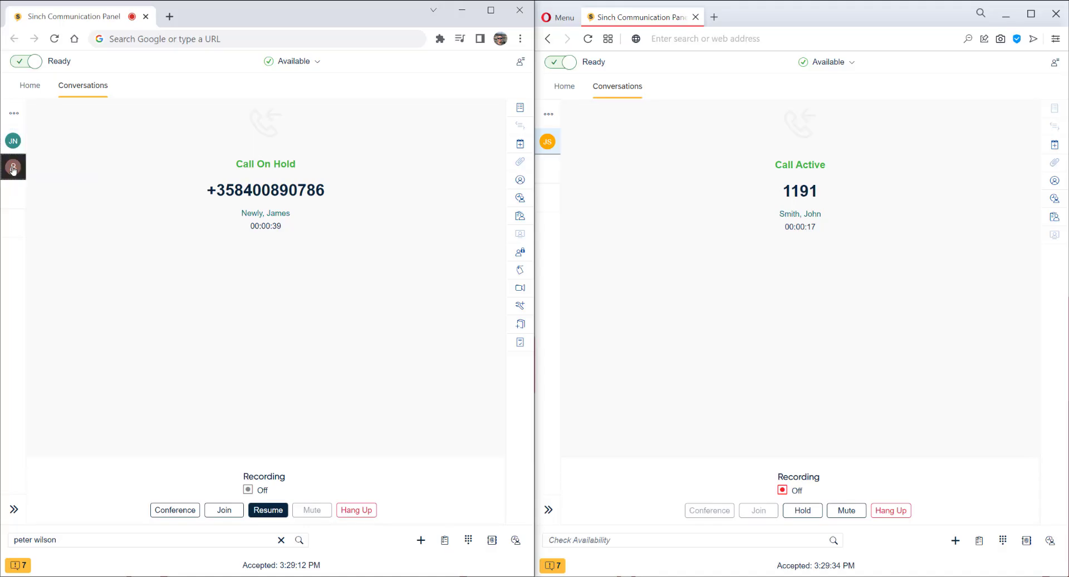
click(13, 168)
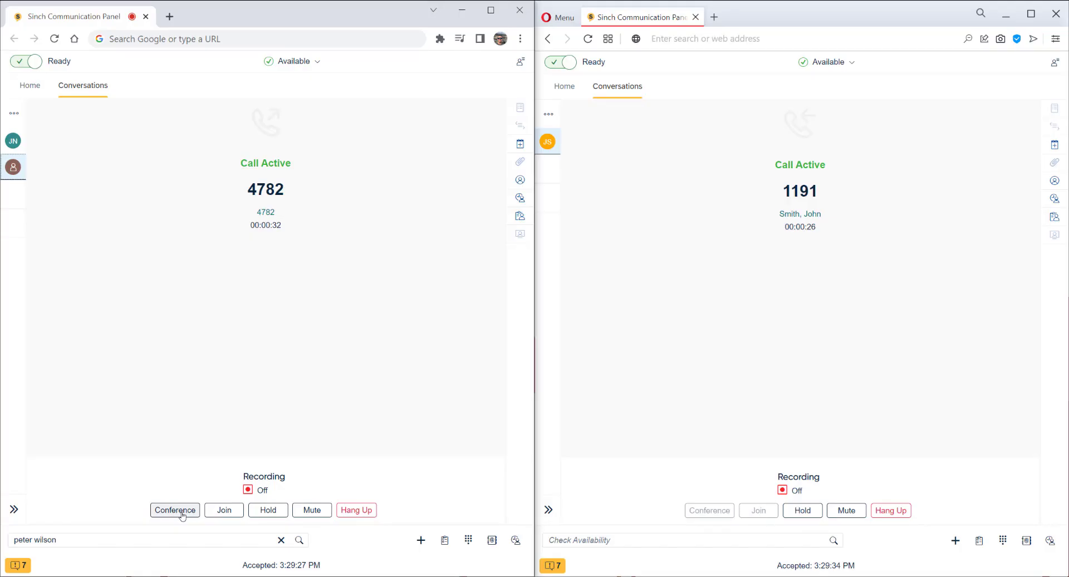
Step: Merge the customer and colleague into a conference, then hang up to end it
click(177, 510)
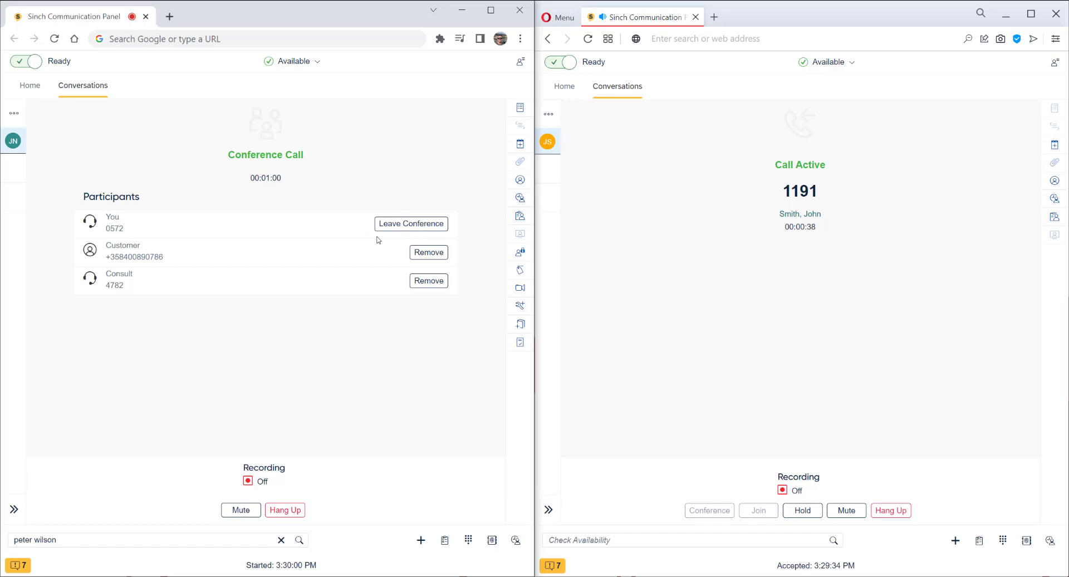
click(295, 513)
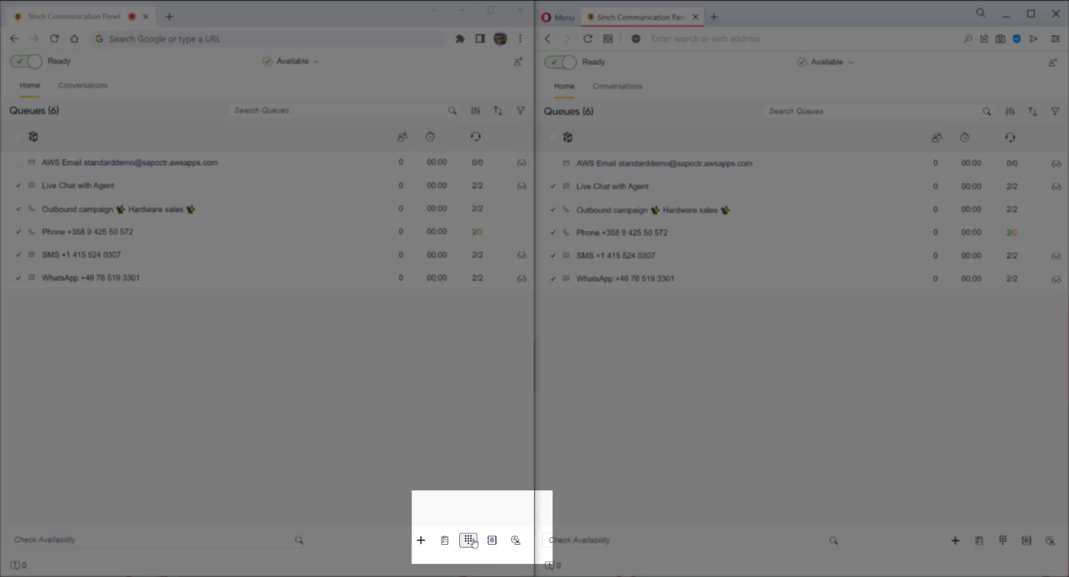
Step: Dial the customer's phone number from the dial pad and place the outbound call
click(470, 540)
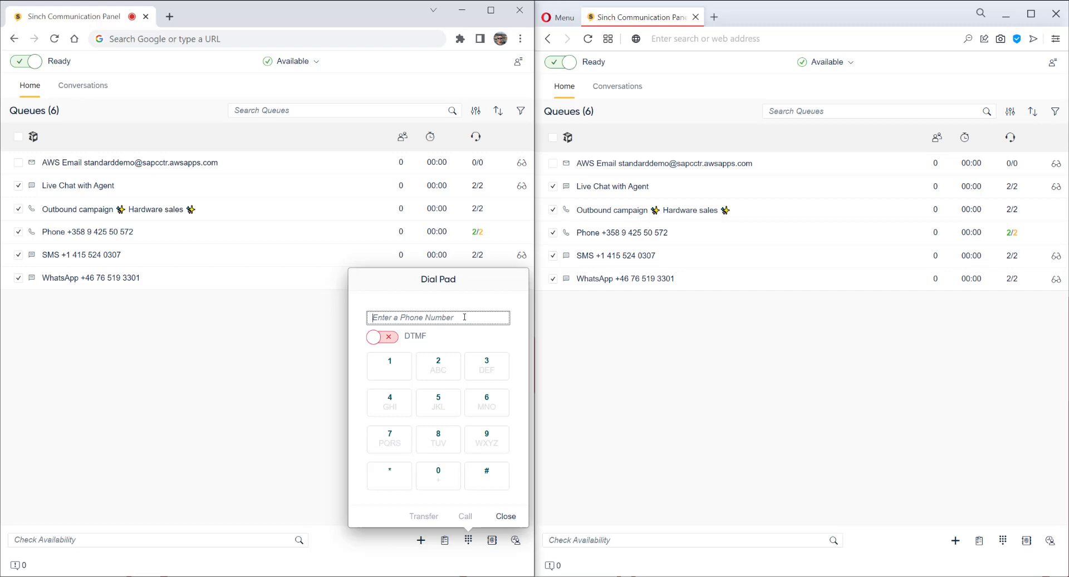
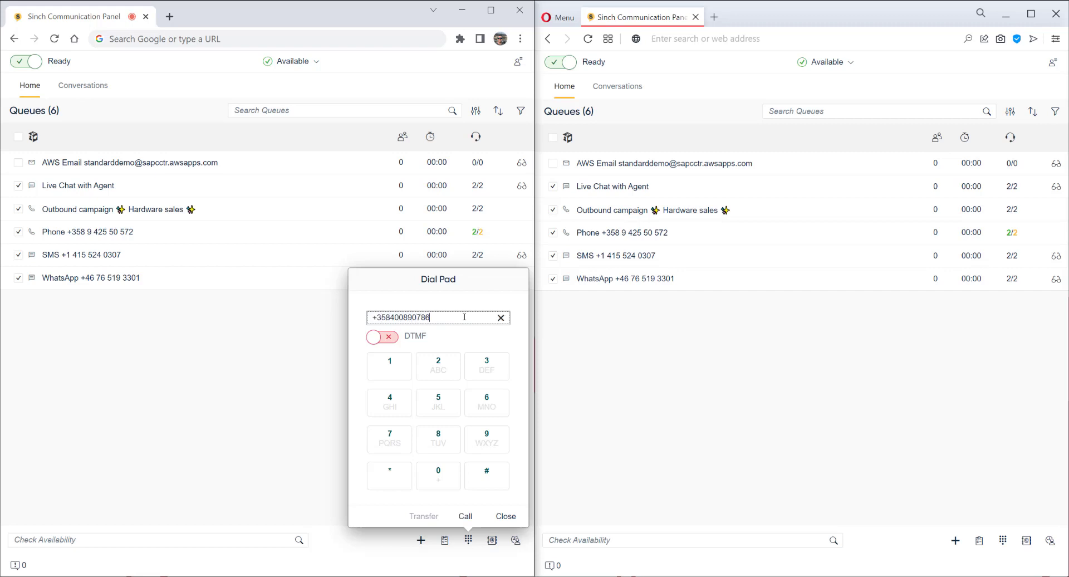
click(466, 516)
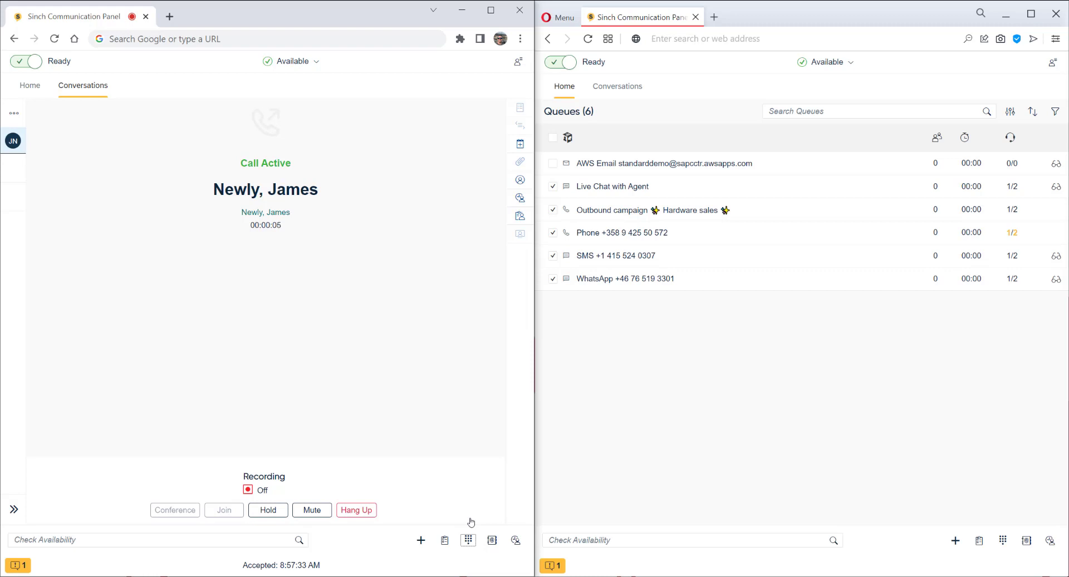
Step: Start a new callback request with the customer's phone number and date April 6, 2022
click(425, 539)
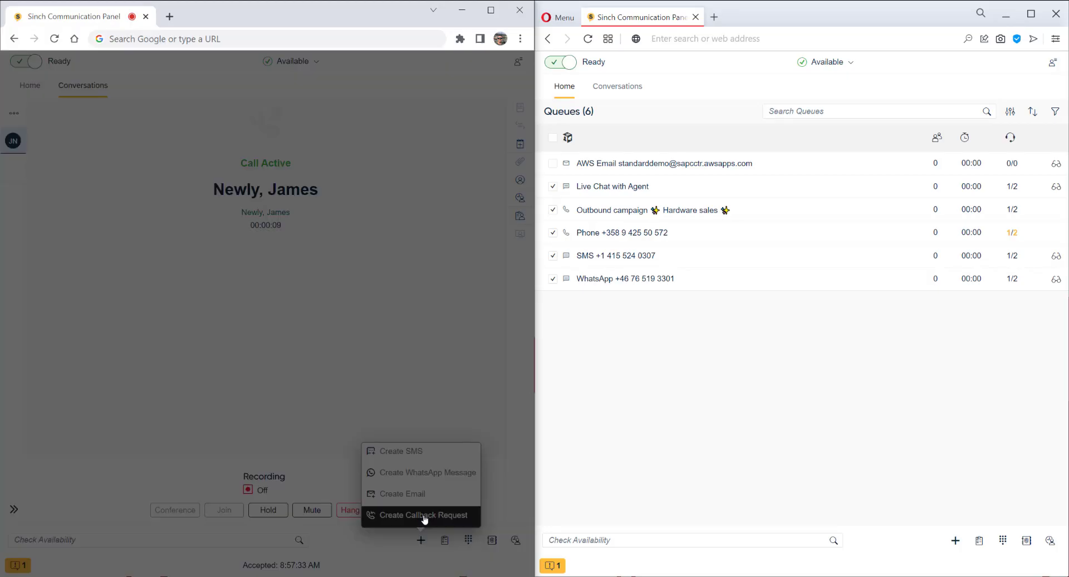
click(425, 516)
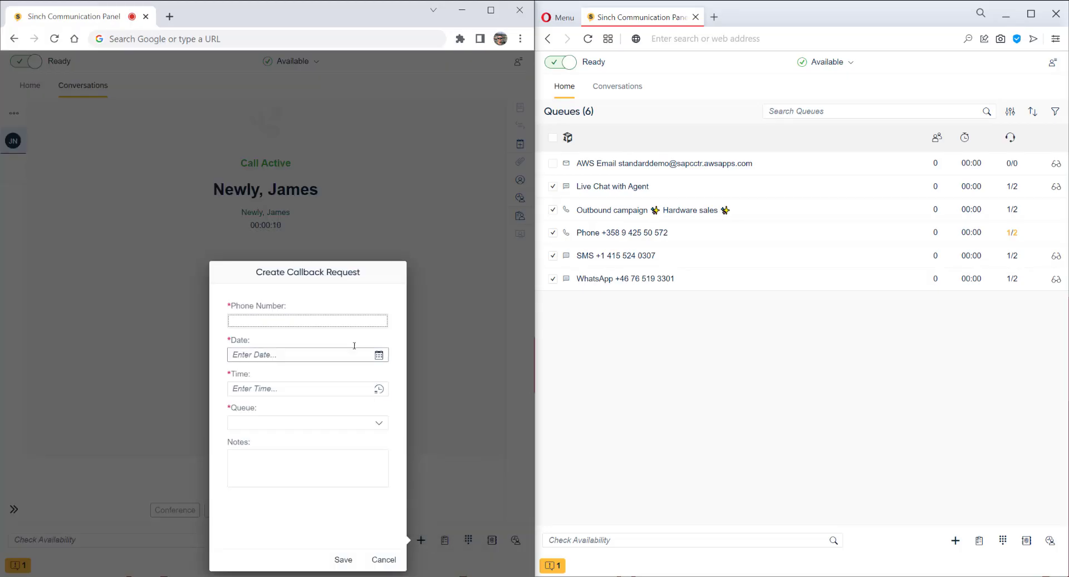
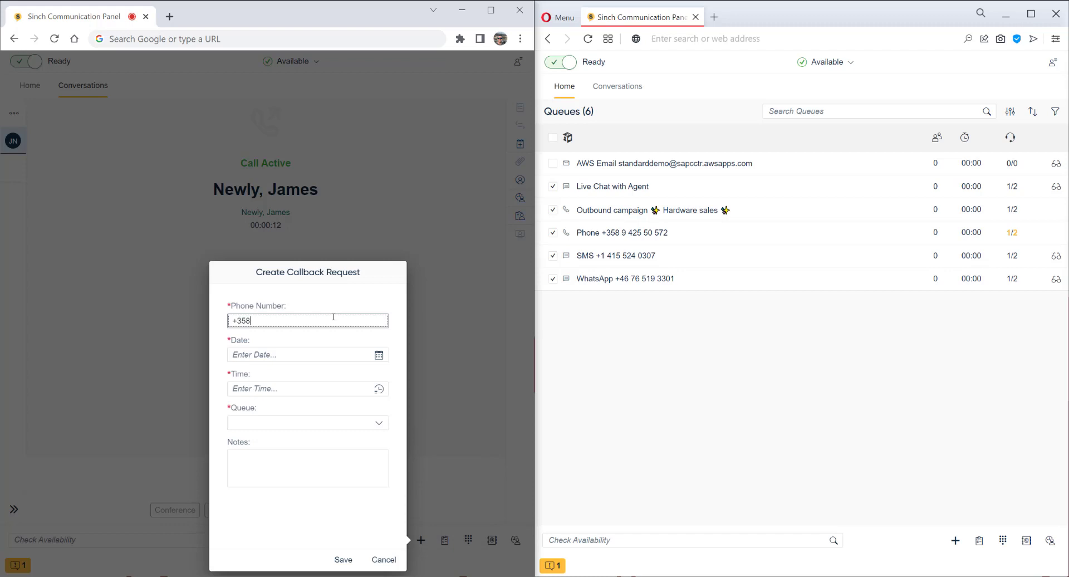
click(378, 354)
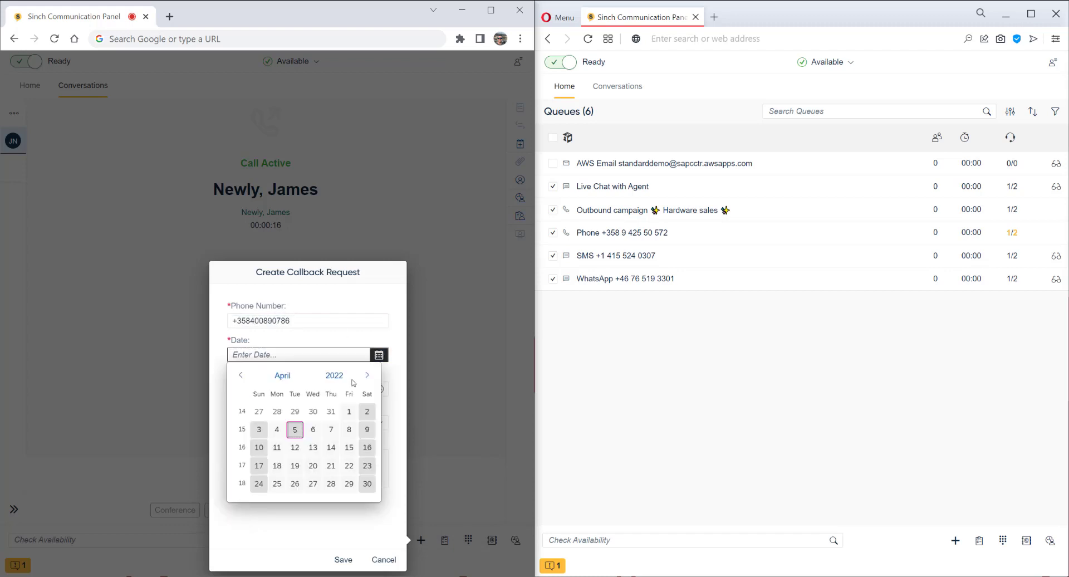
click(317, 434)
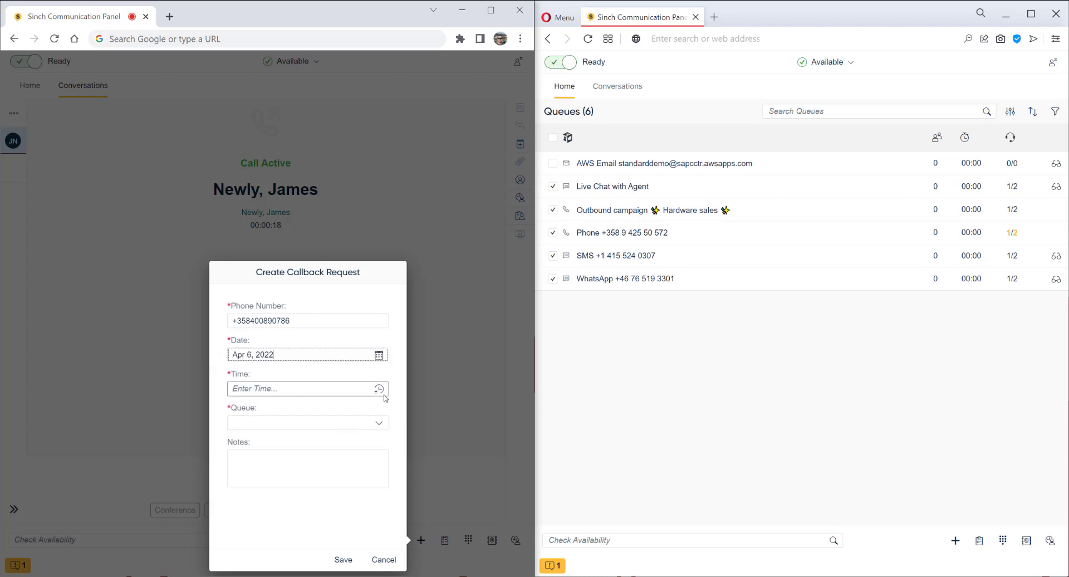
Step: Set the callback to 12:00 on the Phone queue with a new-purchase note, and save it
click(324, 389)
text(1200)
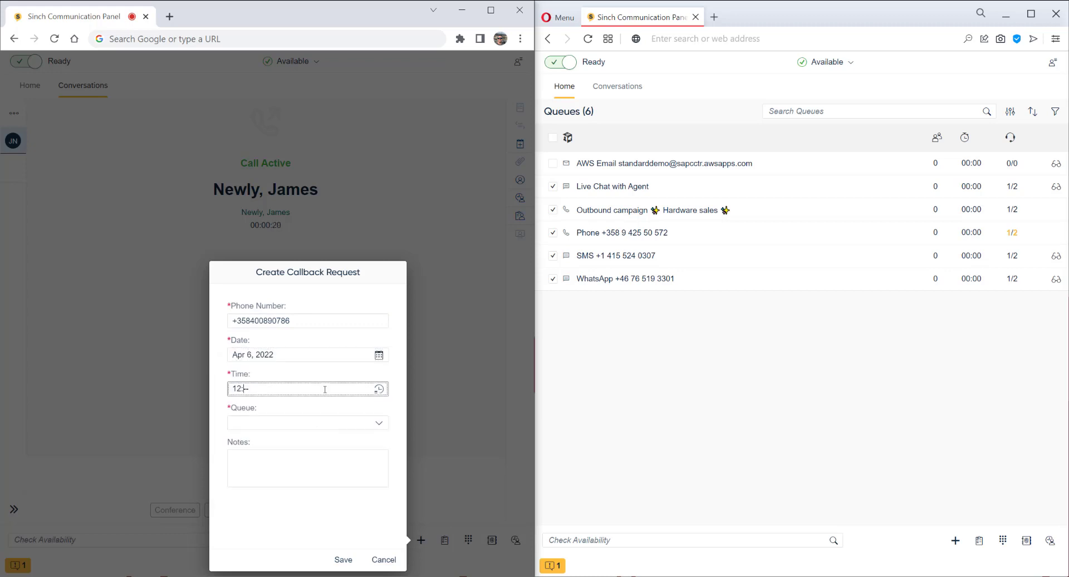
click(310, 422)
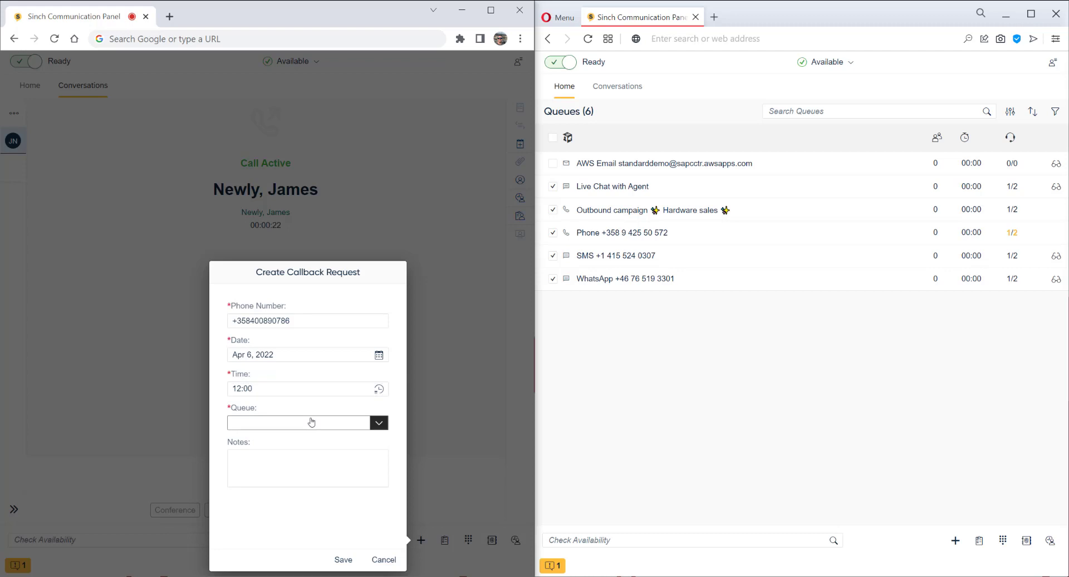
click(289, 493)
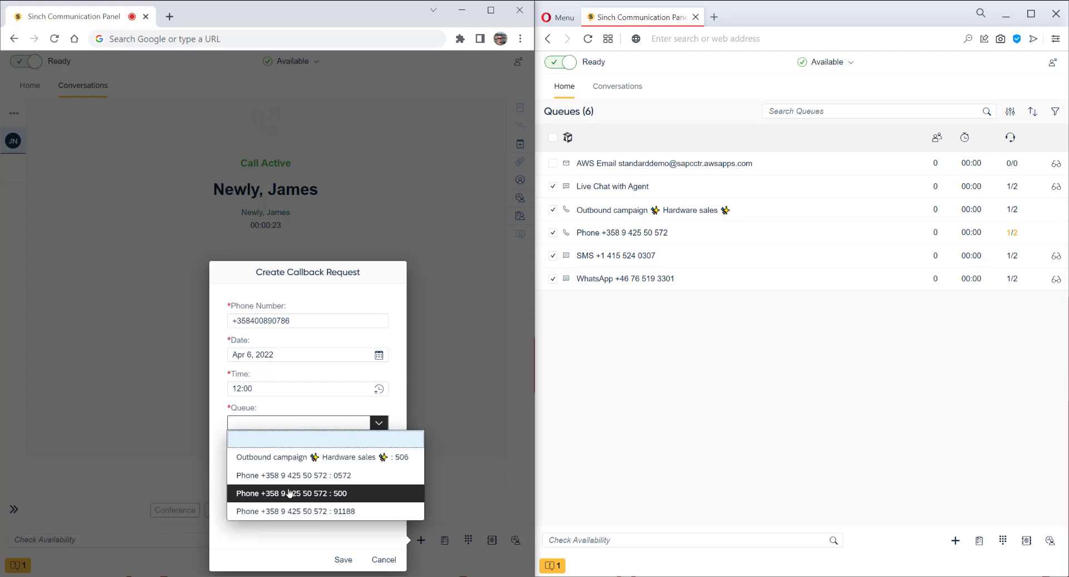
click(271, 459)
text(Cu)
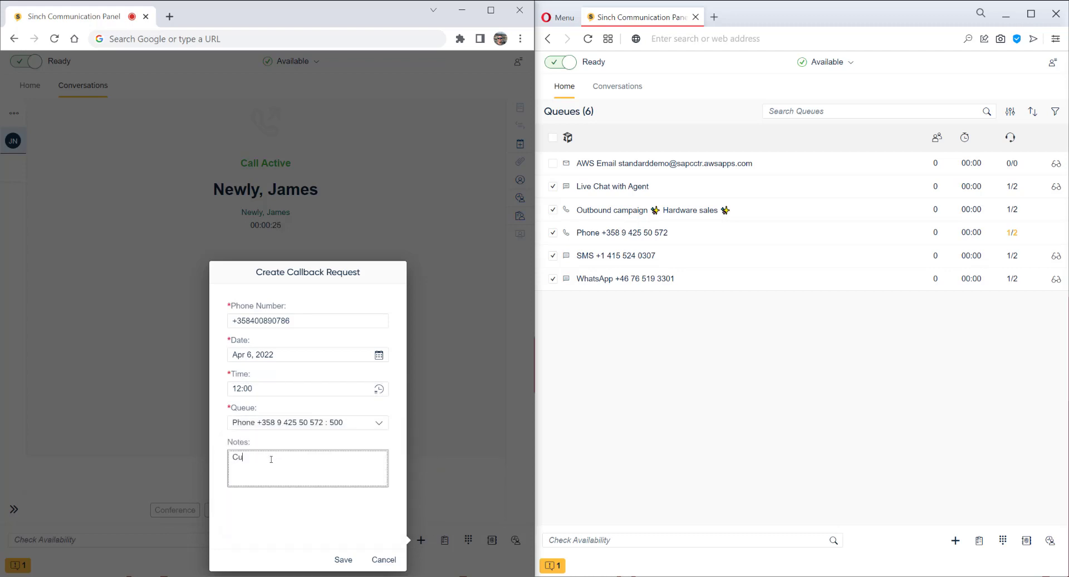
text(stomer requested a callback for tomorrow to discuss a new purchase.)
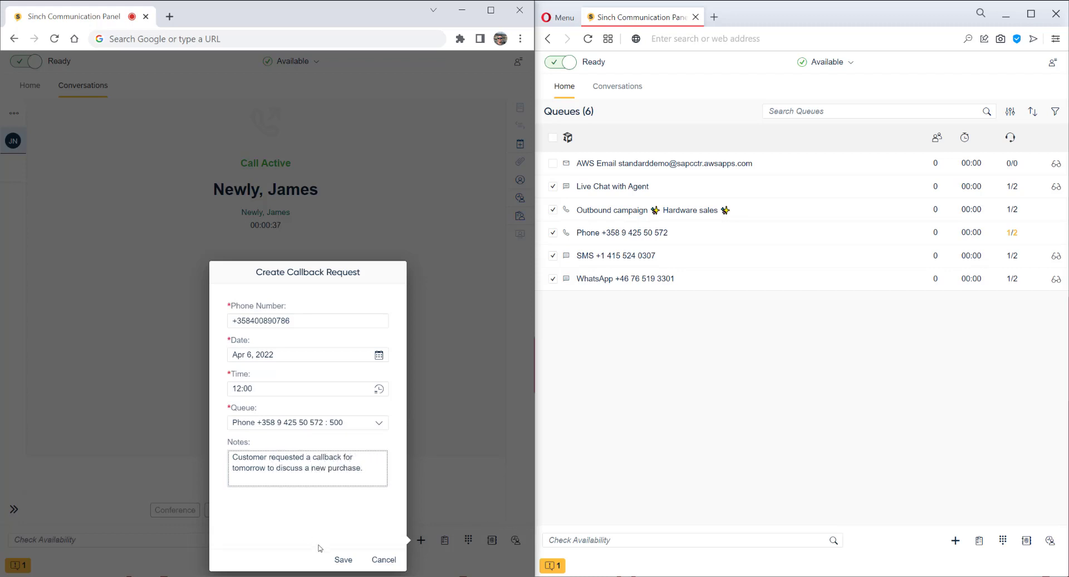
click(341, 559)
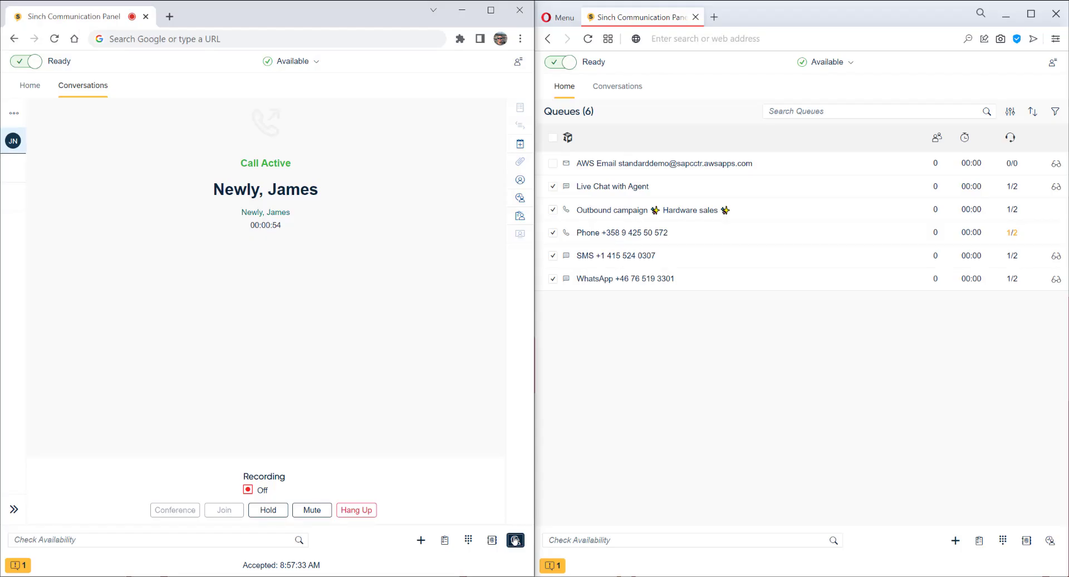
Step: Search the conversation history for Callback Requests only, finding the pending callback to 500
click(515, 540)
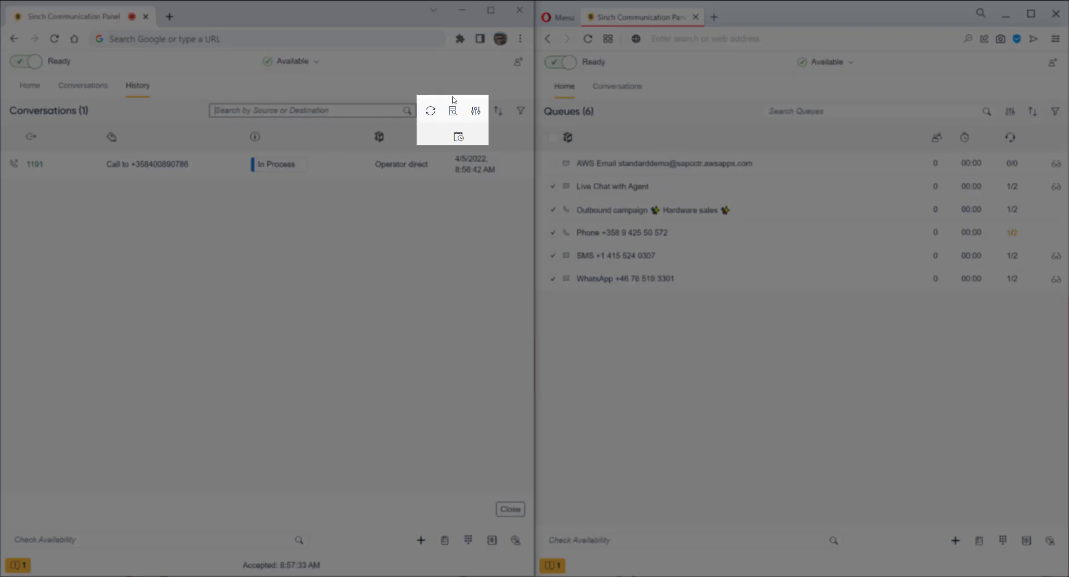
click(453, 110)
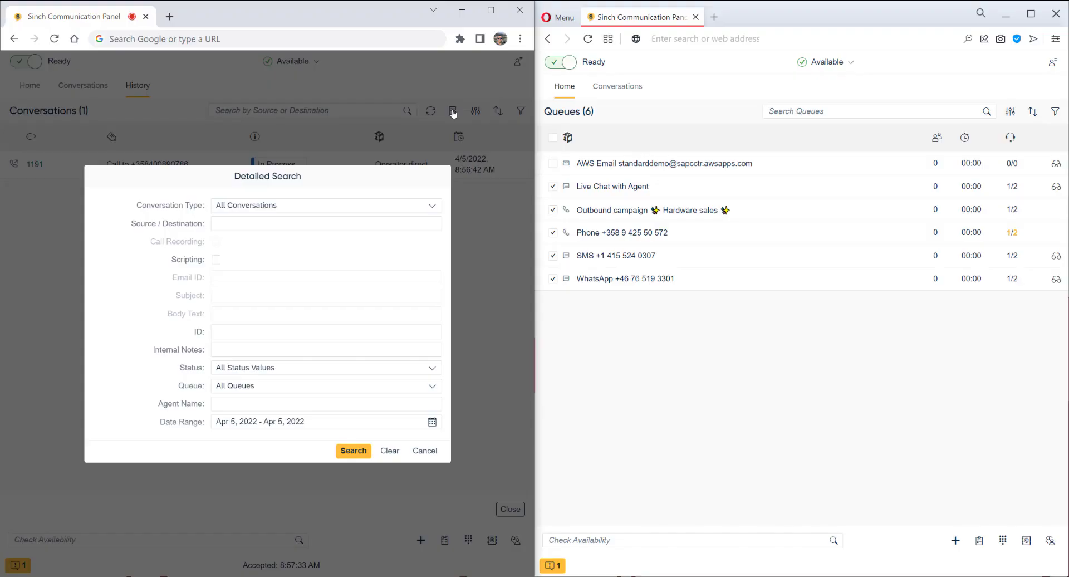
click(321, 209)
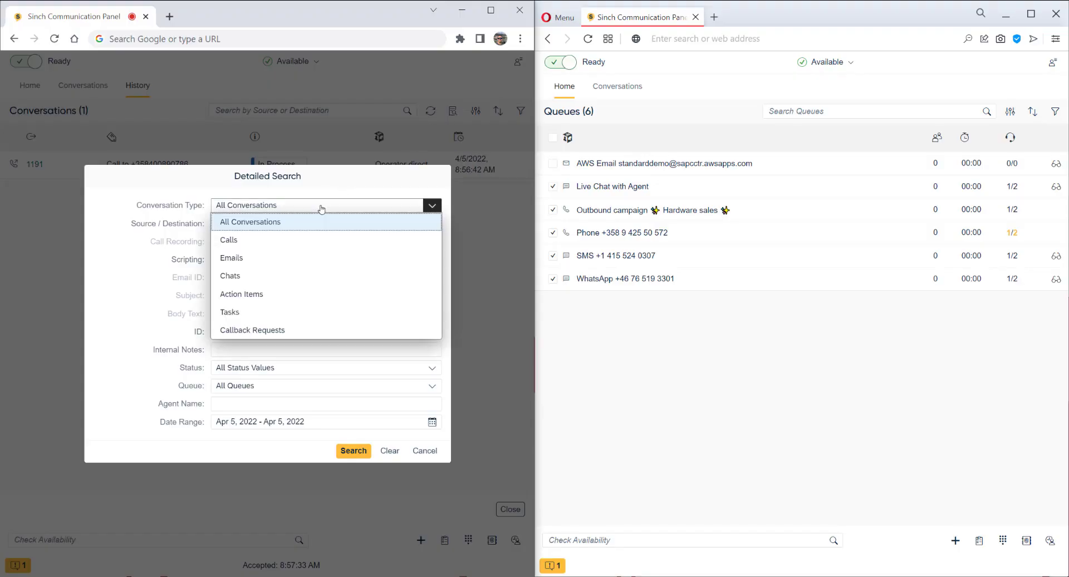
click(300, 330)
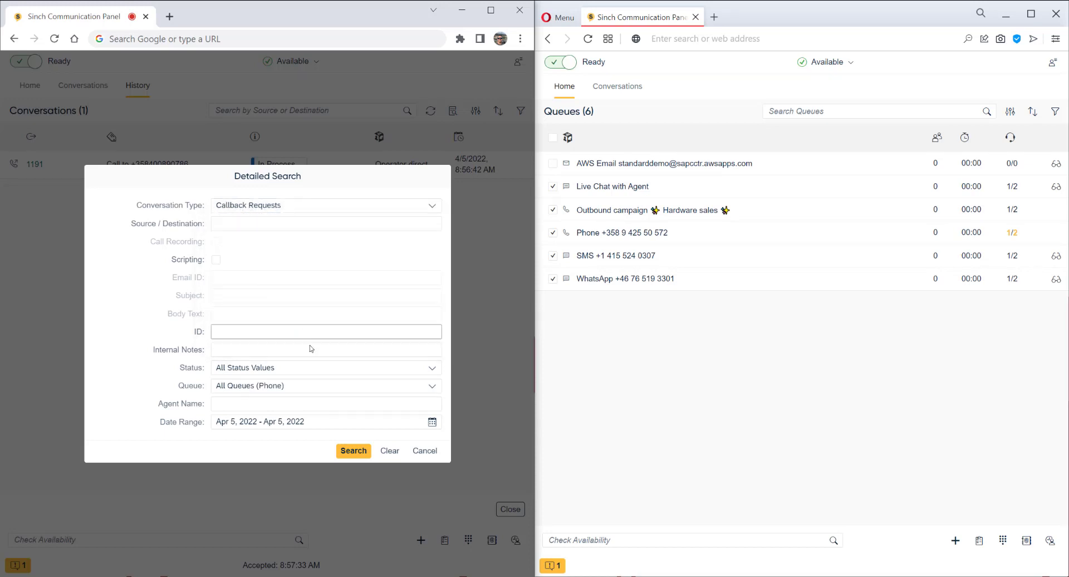
click(353, 450)
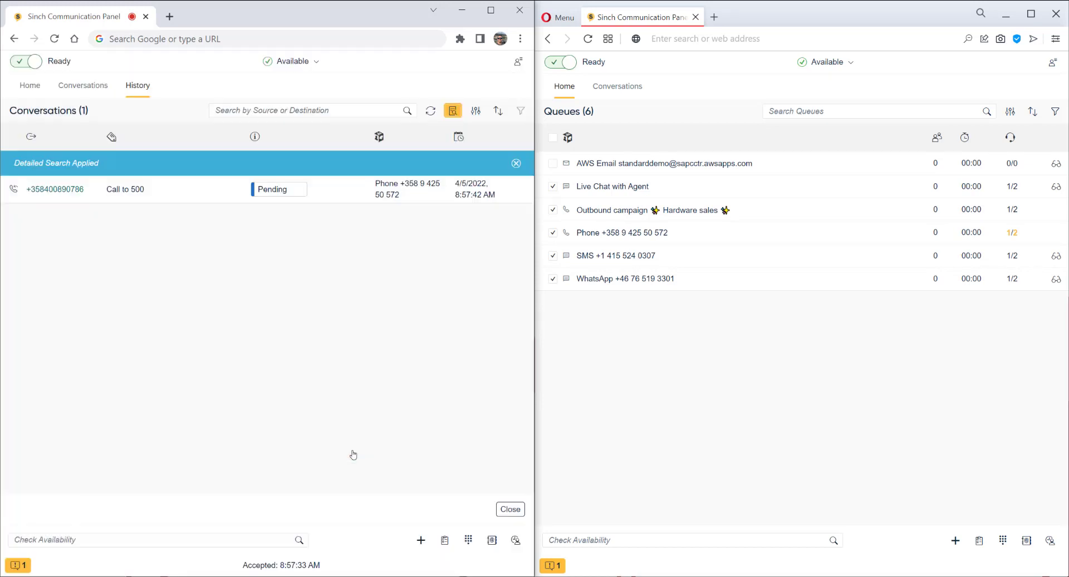
Step: Reschedule the pending callback request from 12:00 to 13:00 and save it
click(342, 194)
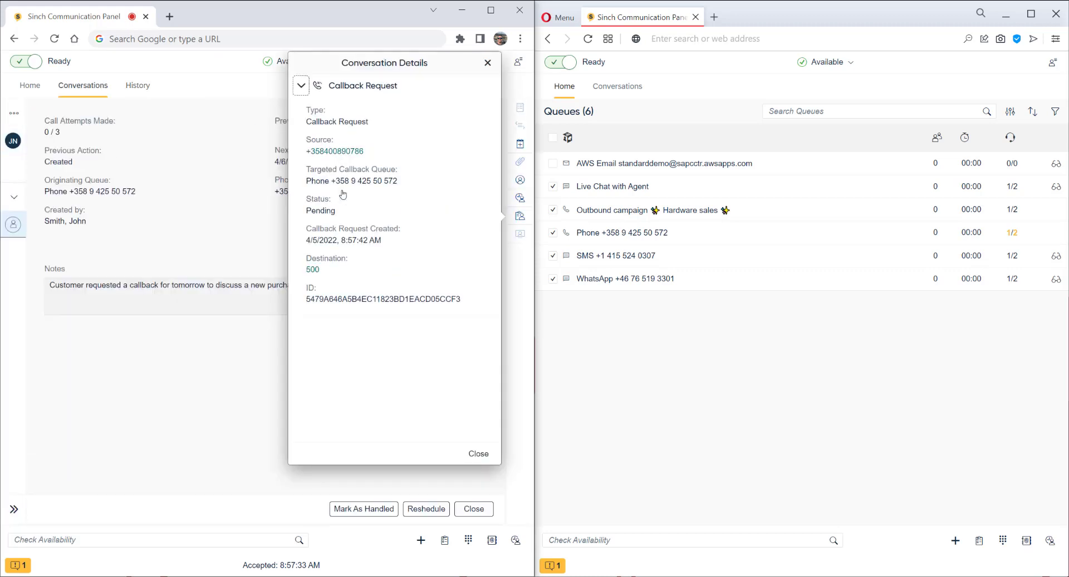
click(476, 455)
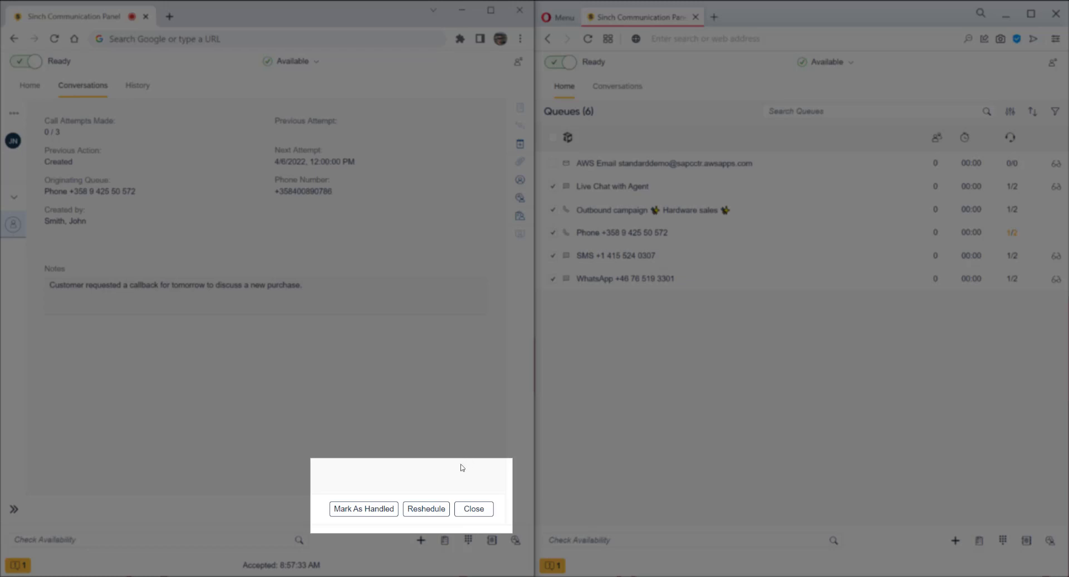
click(433, 509)
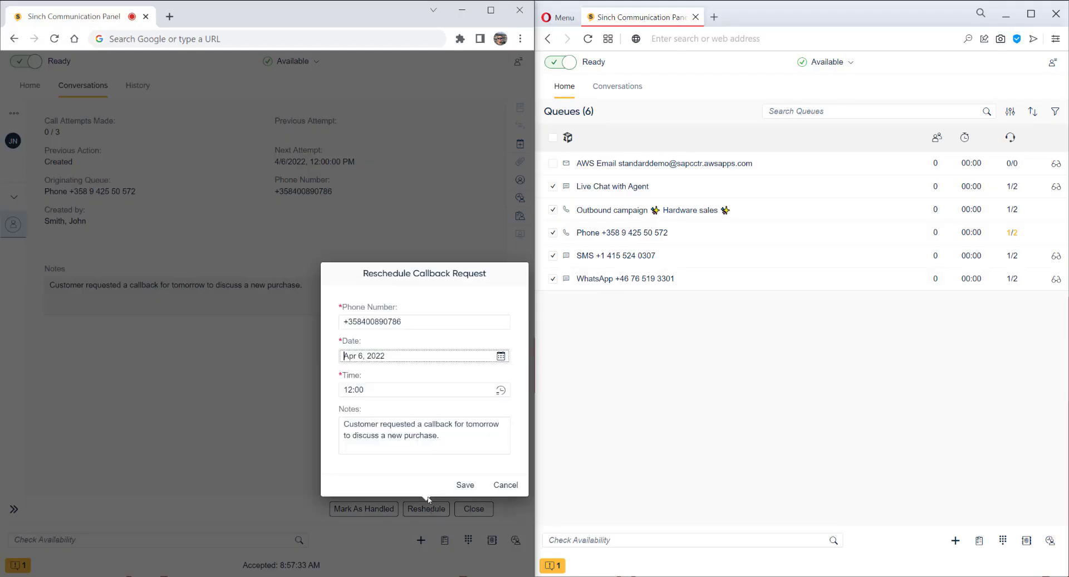
click(370, 389)
drag(371, 389, 337, 389)
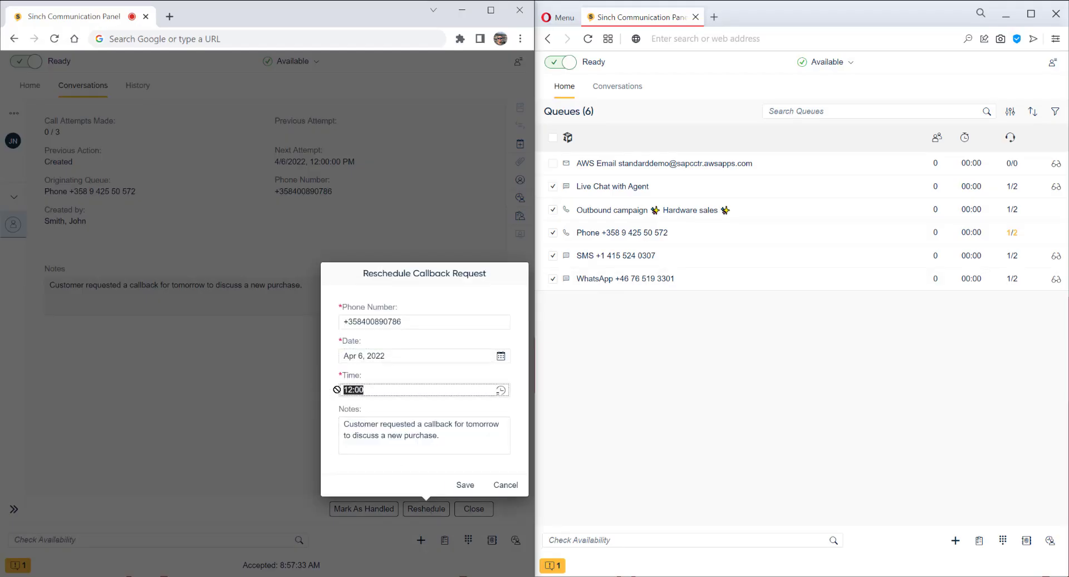
text(13:00)
click(466, 485)
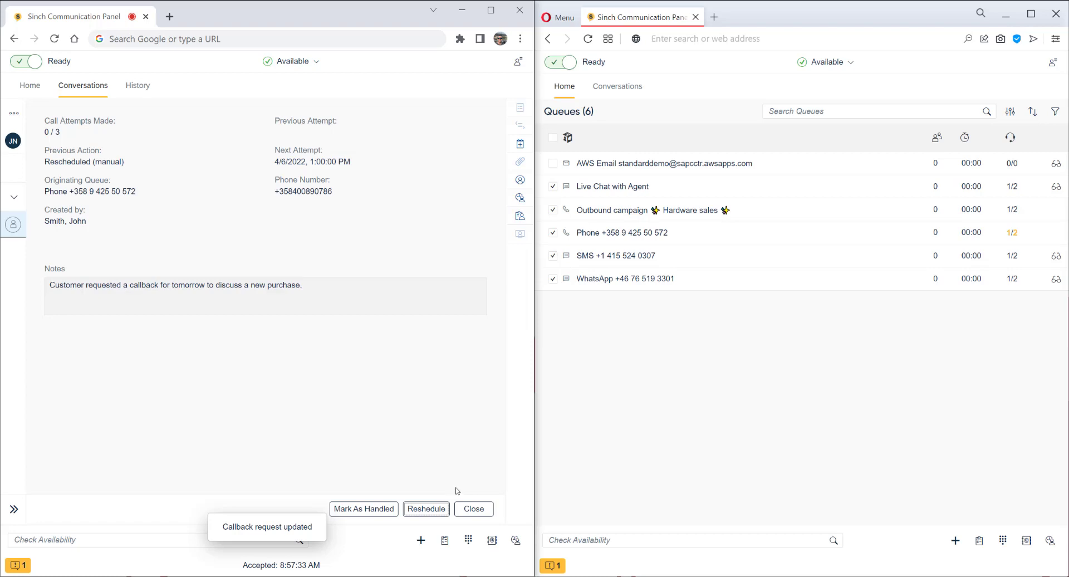
Step: Close the callback record and start a new SMS chat to the caller's phone number
click(473, 508)
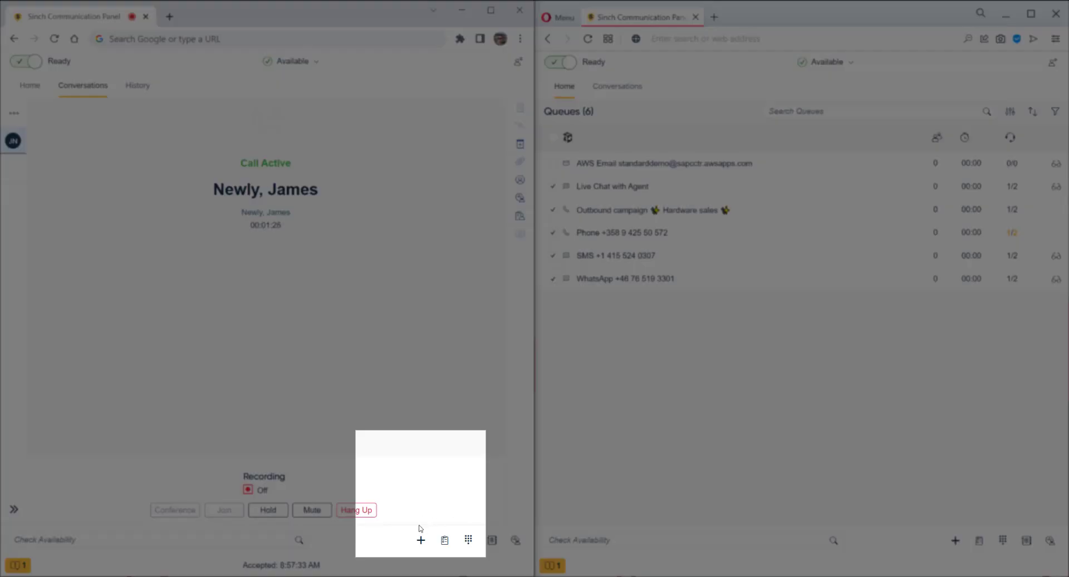
click(421, 540)
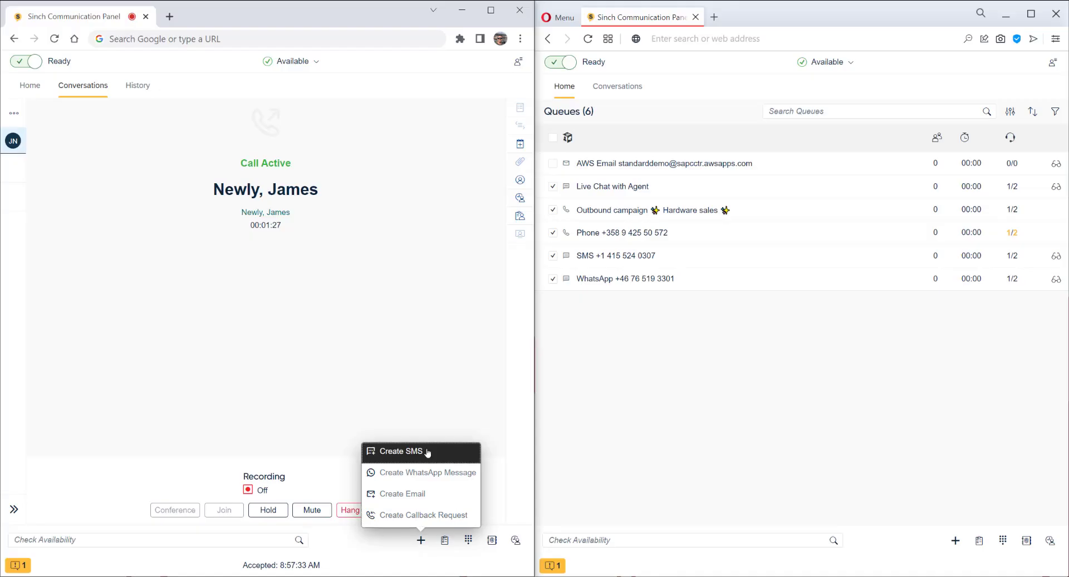
click(427, 452)
click(421, 417)
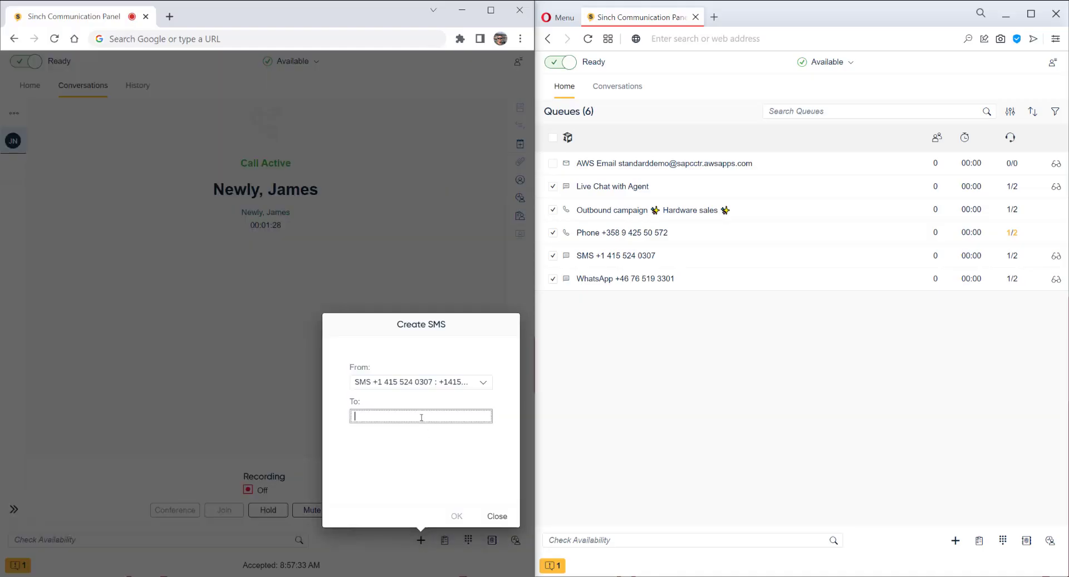
click(448, 481)
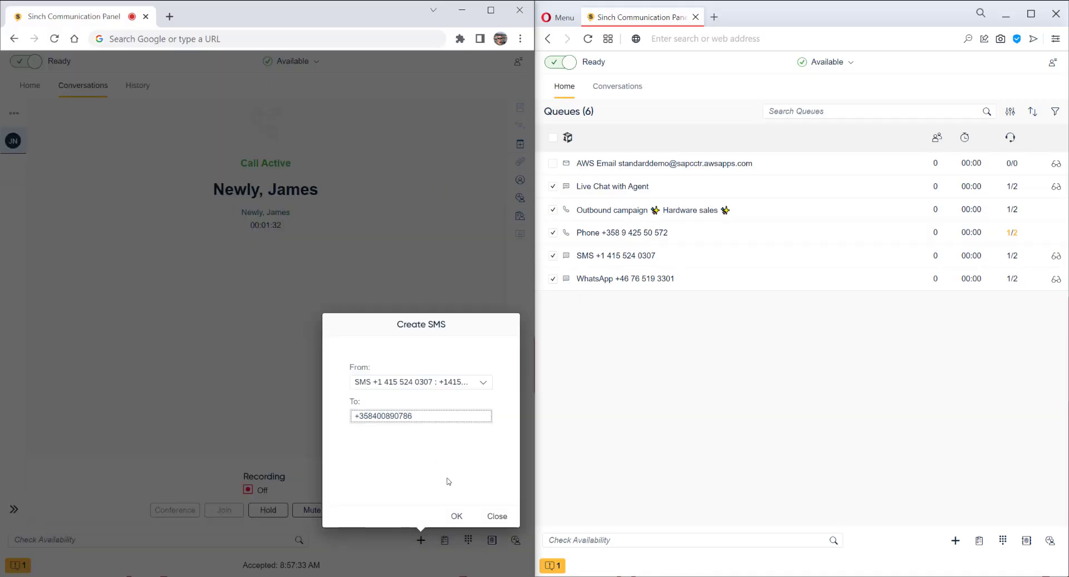
click(456, 514)
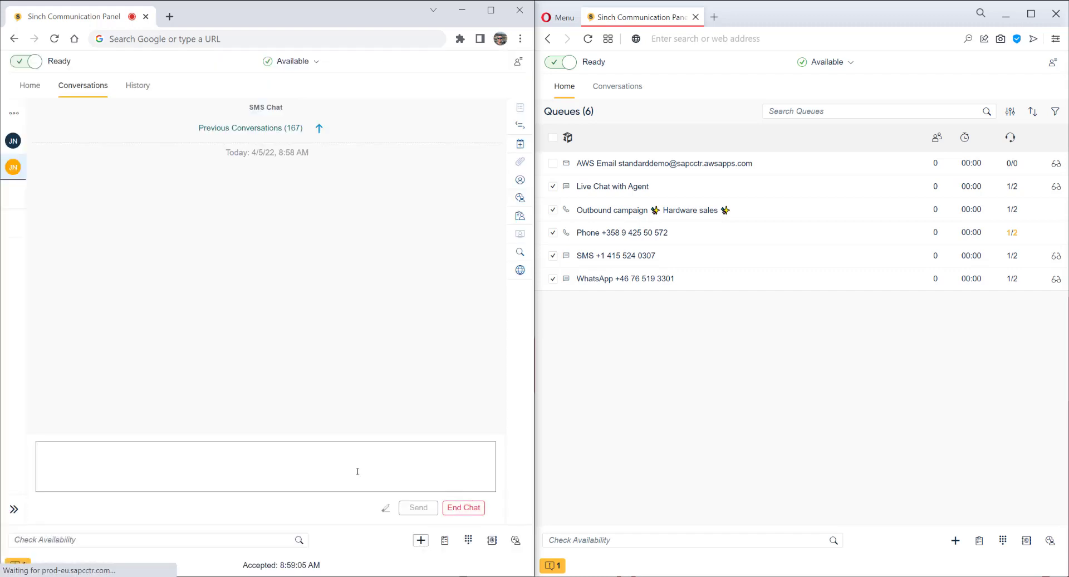
Step: Send the caller an SMS saying a callback is booked for tomorrow around 13:00
click(358, 471)
text(Hi James! I created a callb)
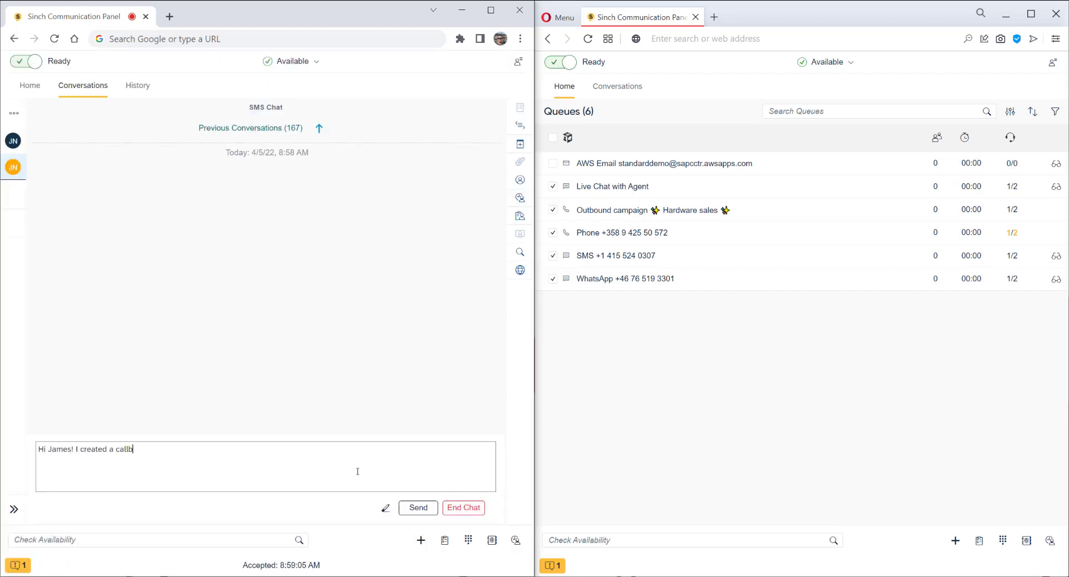
text(ack request for you tomorrow. We'll)
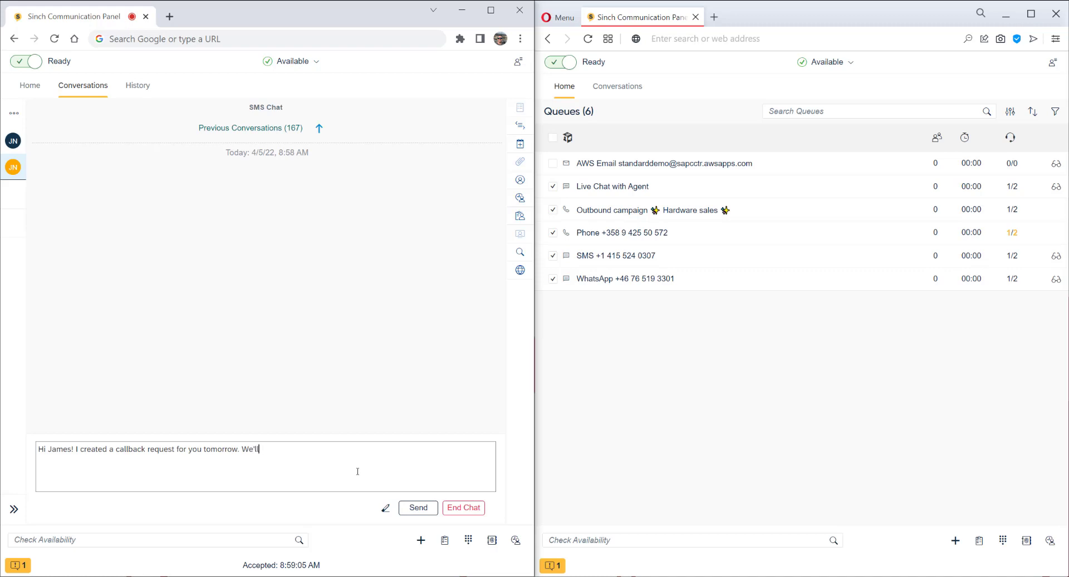
text( call you around 13:00 to discuss your)
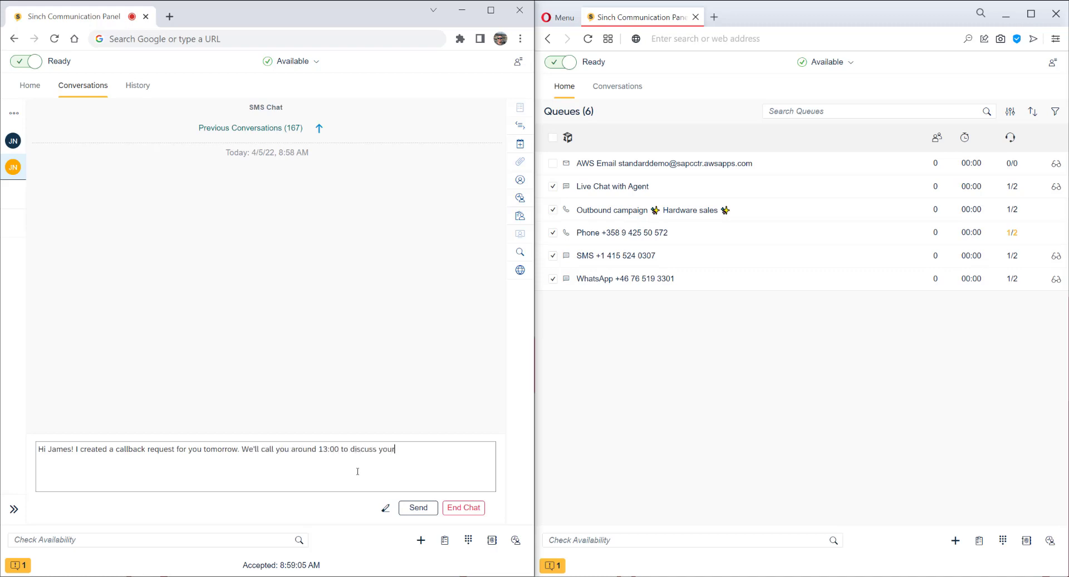
text( purchase further.)
click(405, 508)
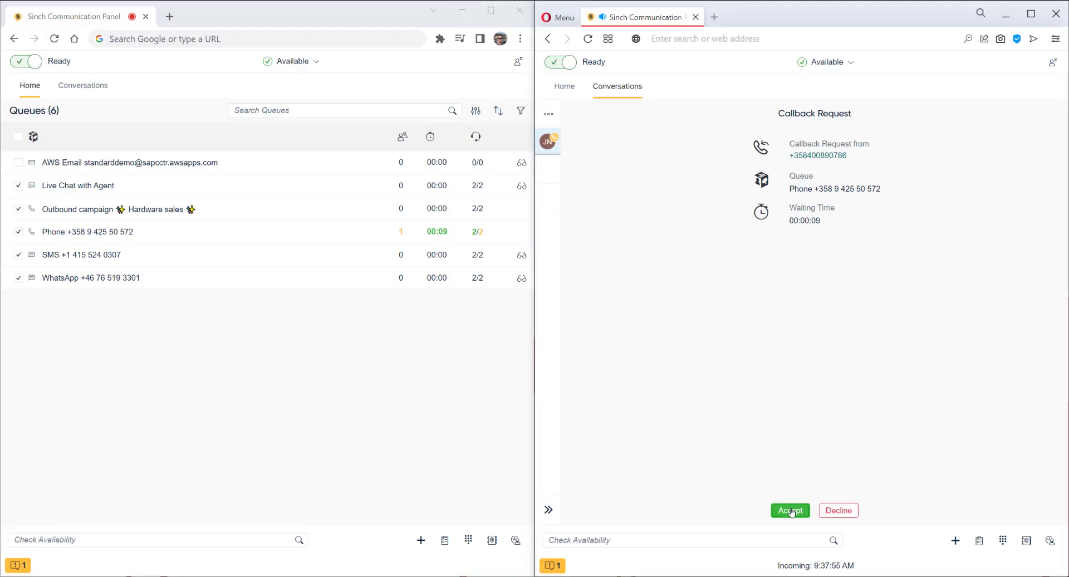
Step: Accept the incoming Callback Request on the second agent's panel
click(791, 511)
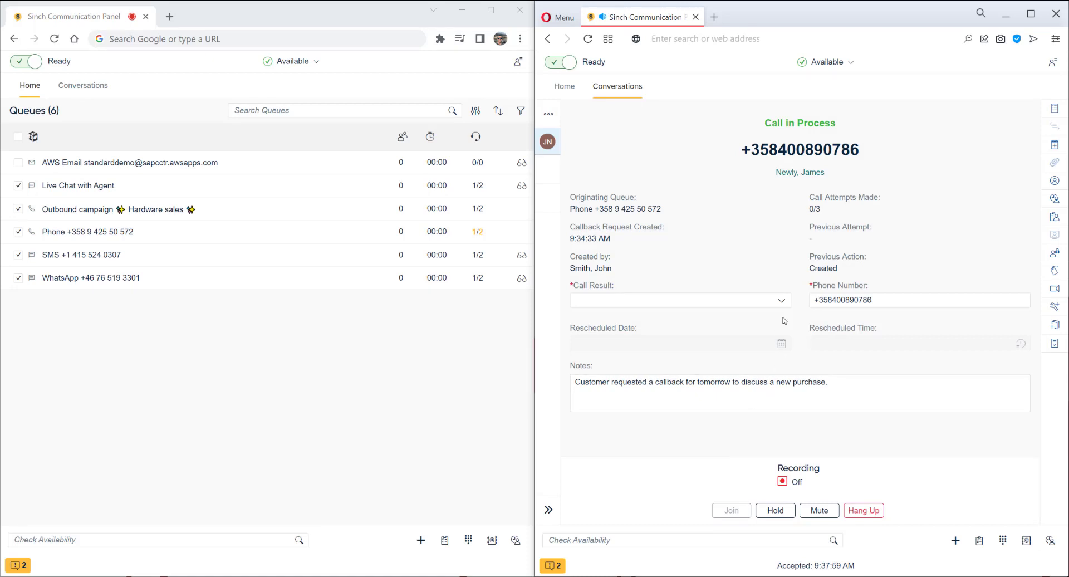
Step: Set the callback call's Call Result to Success
click(780, 301)
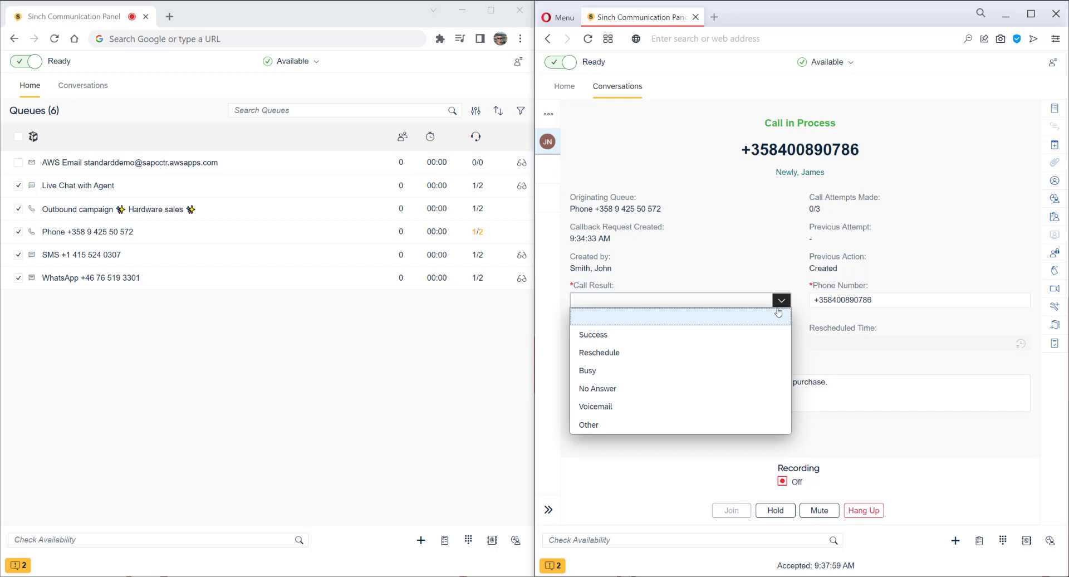
click(773, 336)
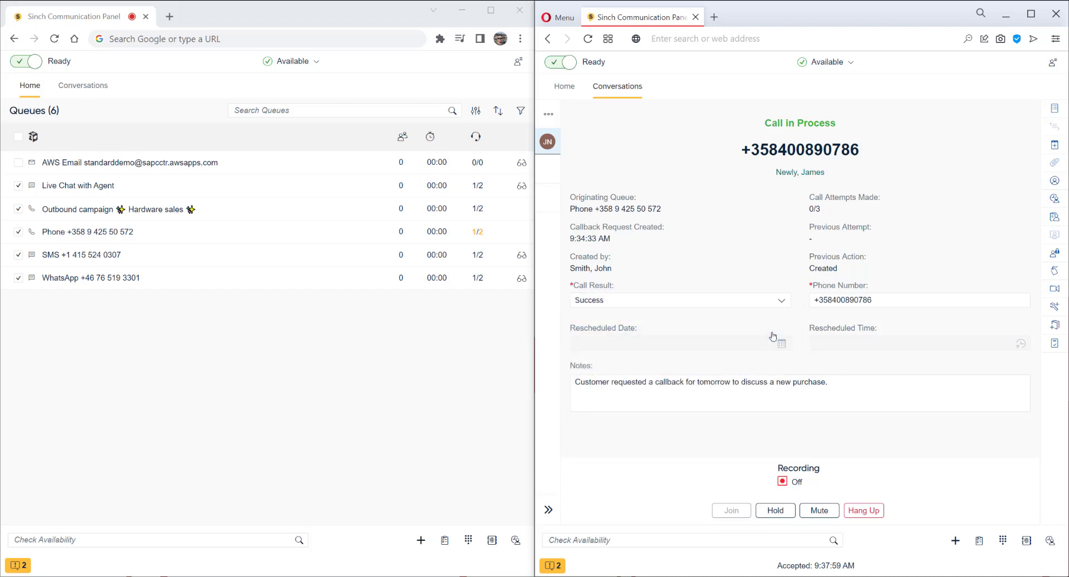